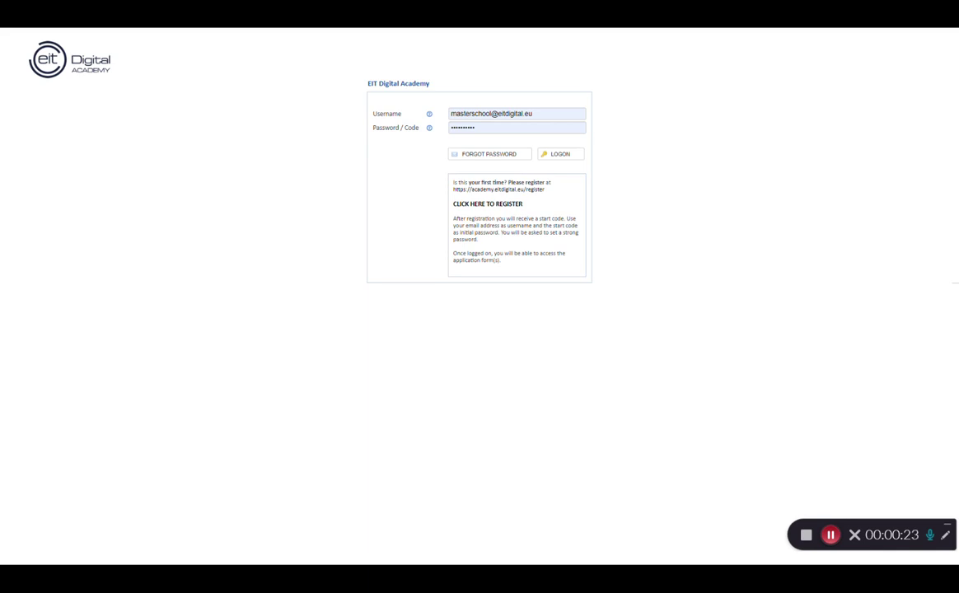
# Log on to the EIT Digital Academy with the prefilled credentials and open My Application 2023 in the Master School portal.
pyautogui.hotkey('ctrl', 'Tab')
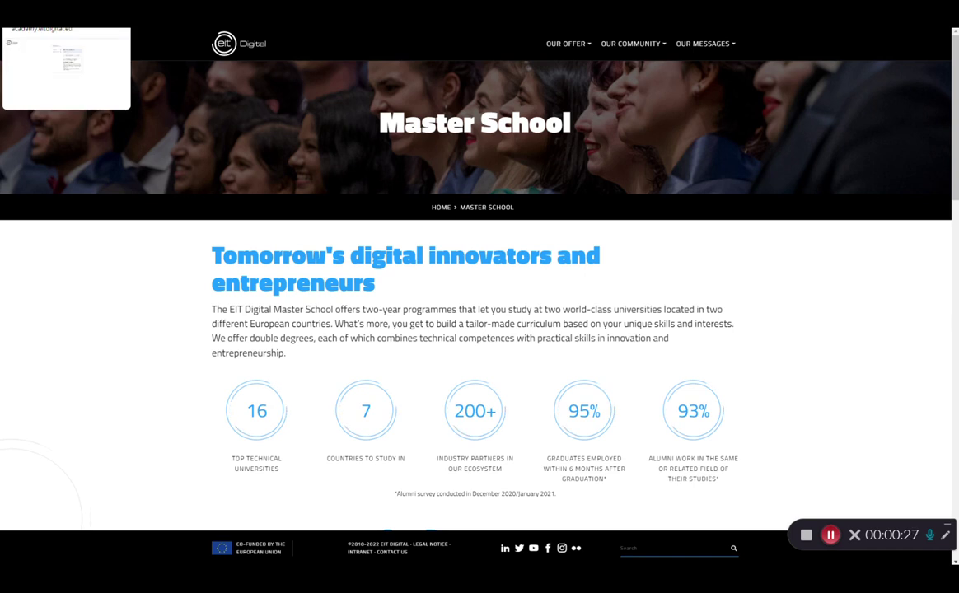
pyautogui.click(65, 4)
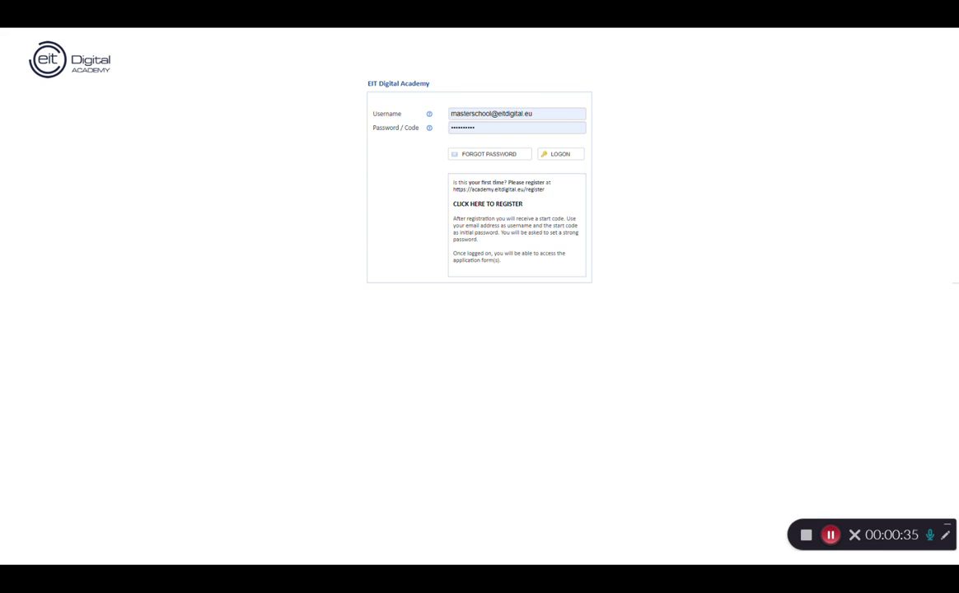
pyautogui.click(567, 154)
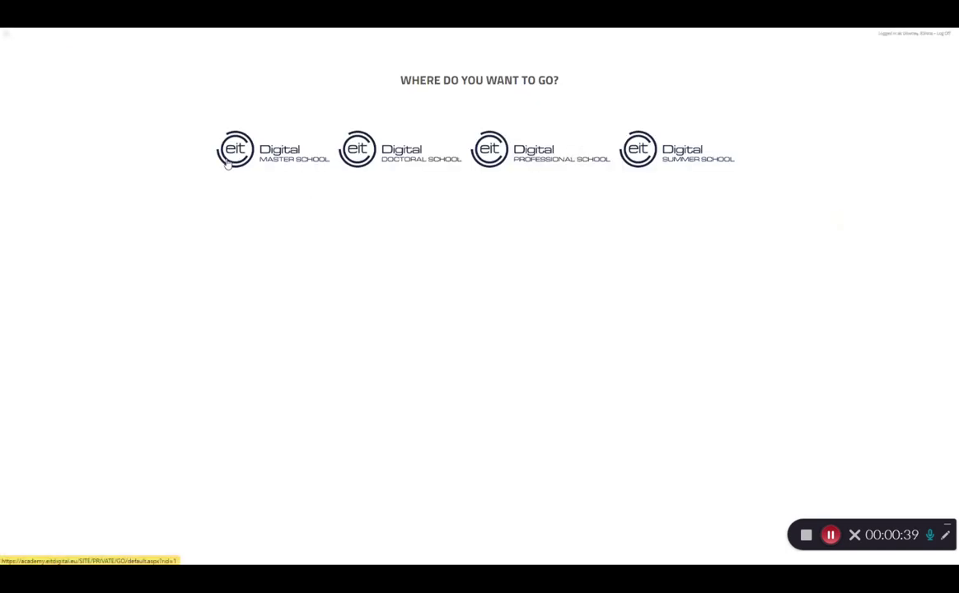
pyautogui.click(205, 147)
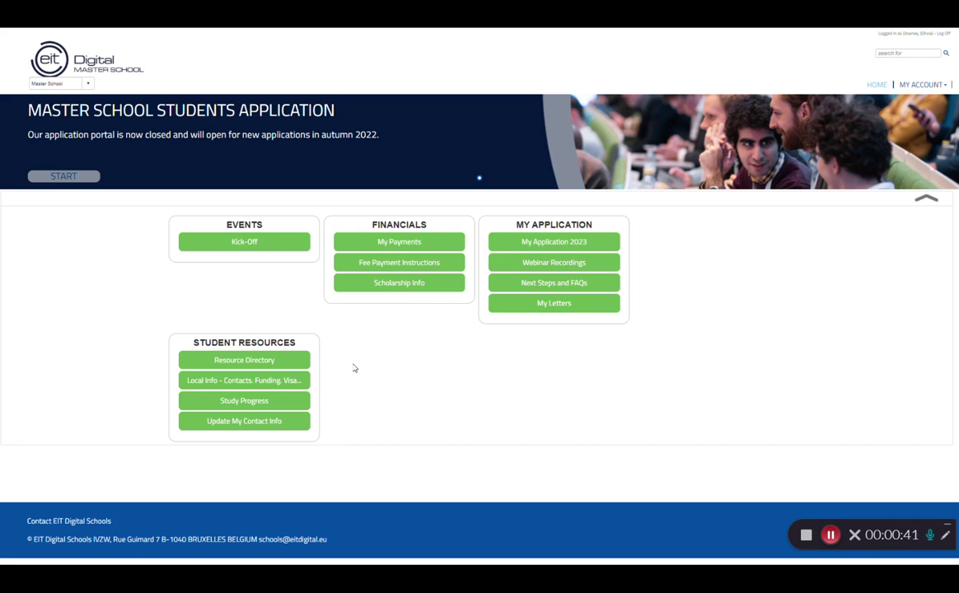
pyautogui.click(604, 247)
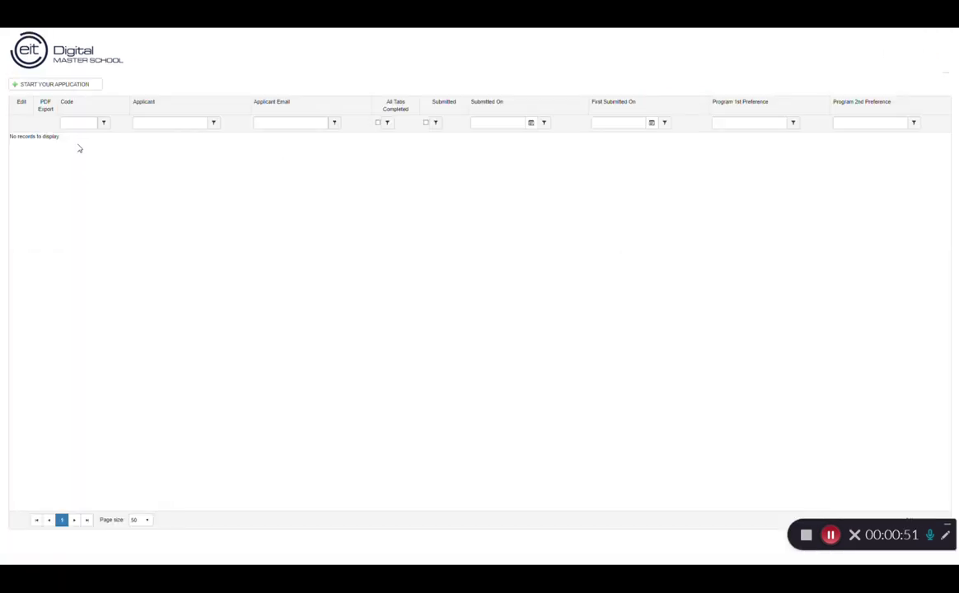
# Start a new Master School 2023 application from the empty applications list.
pyautogui.moveTo(24, 137); pyautogui.dragTo(94, 137)
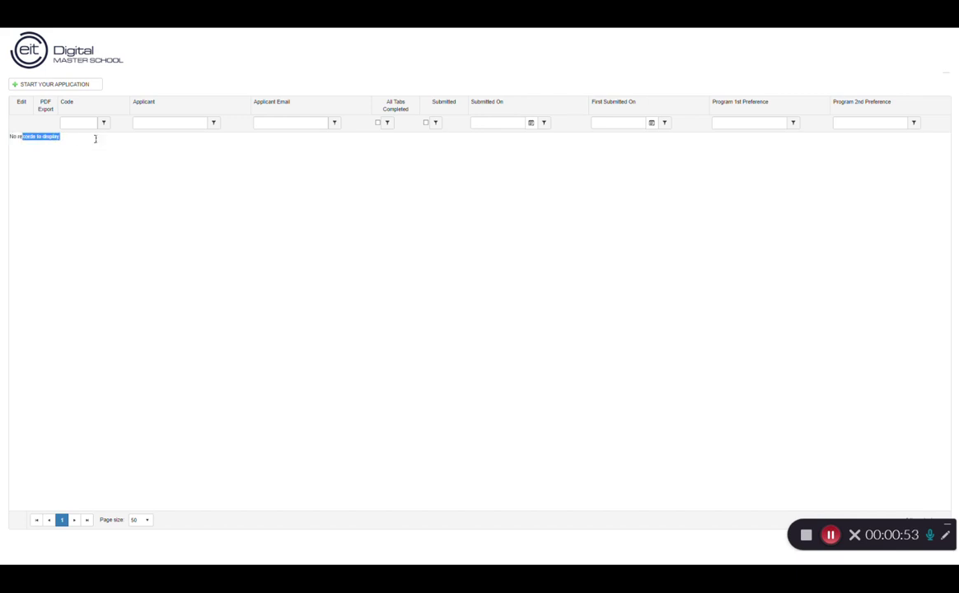
pyautogui.click(58, 85)
pyautogui.click(524, 283)
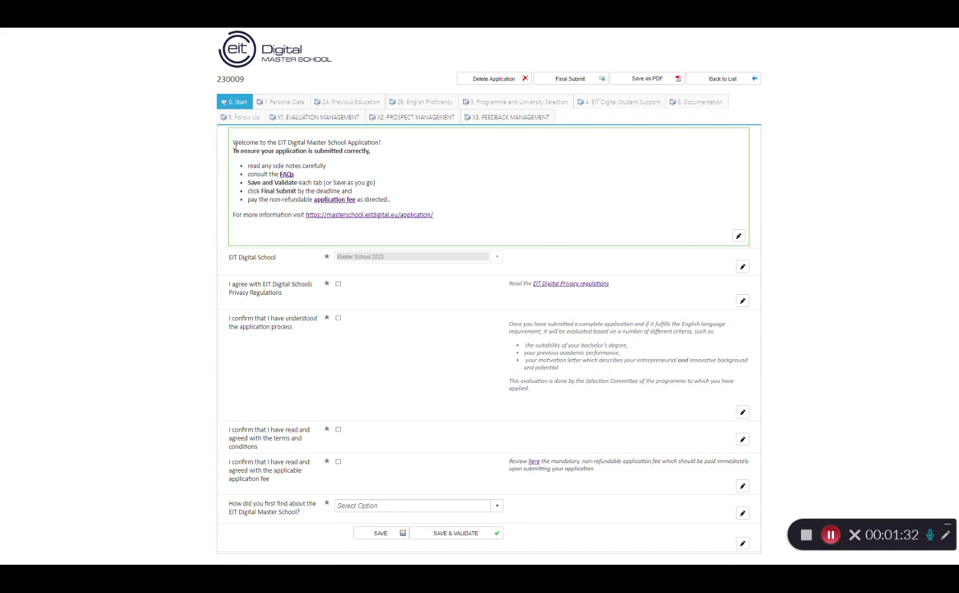
# Review the welcome instructions and the EIT Digital Privacy regulations, and agree with the privacy regulations.
pyautogui.moveTo(234, 140); pyautogui.dragTo(473, 217)
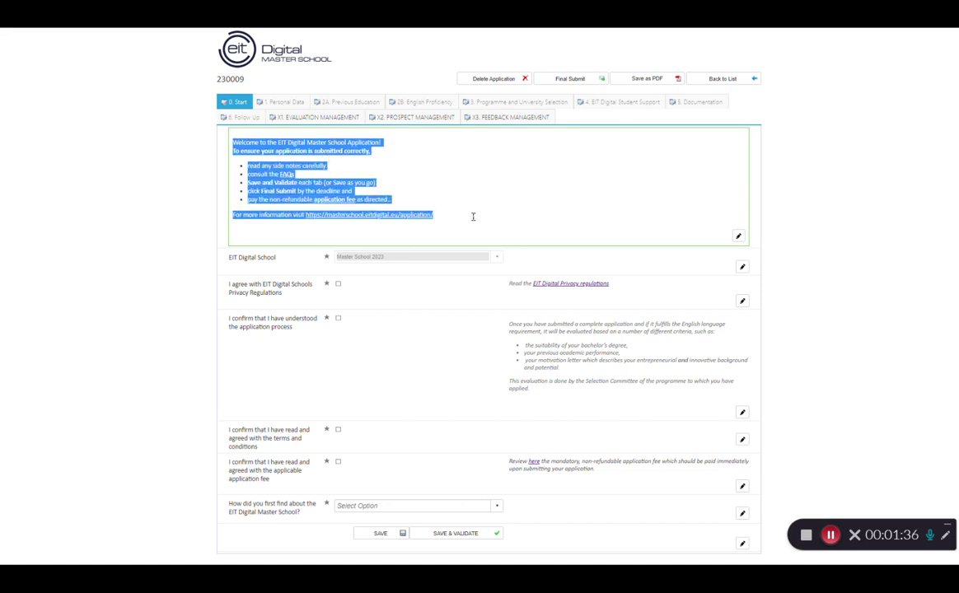
pyautogui.moveTo(540, 283); pyautogui.dragTo(596, 362)
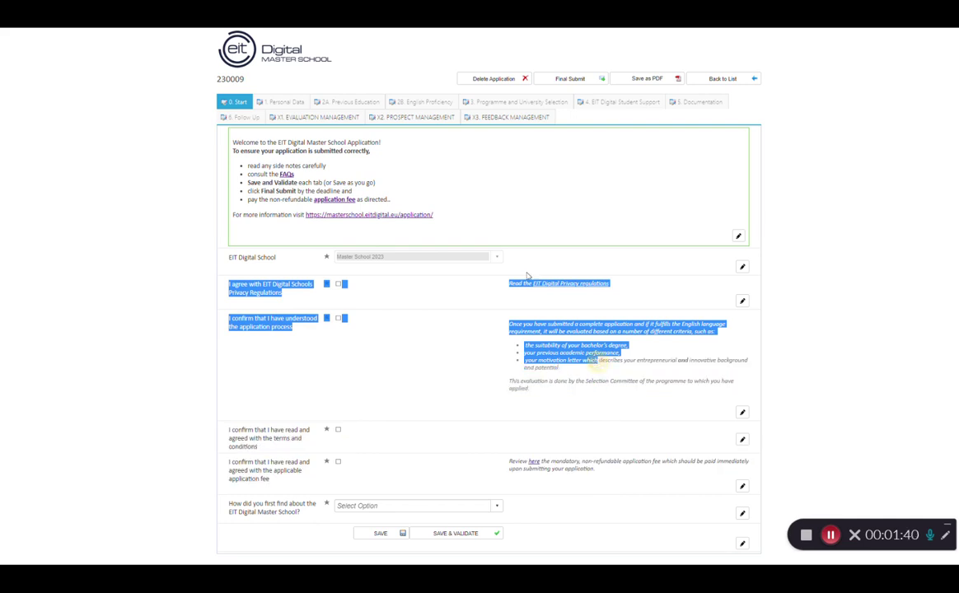
pyautogui.click(162, 207)
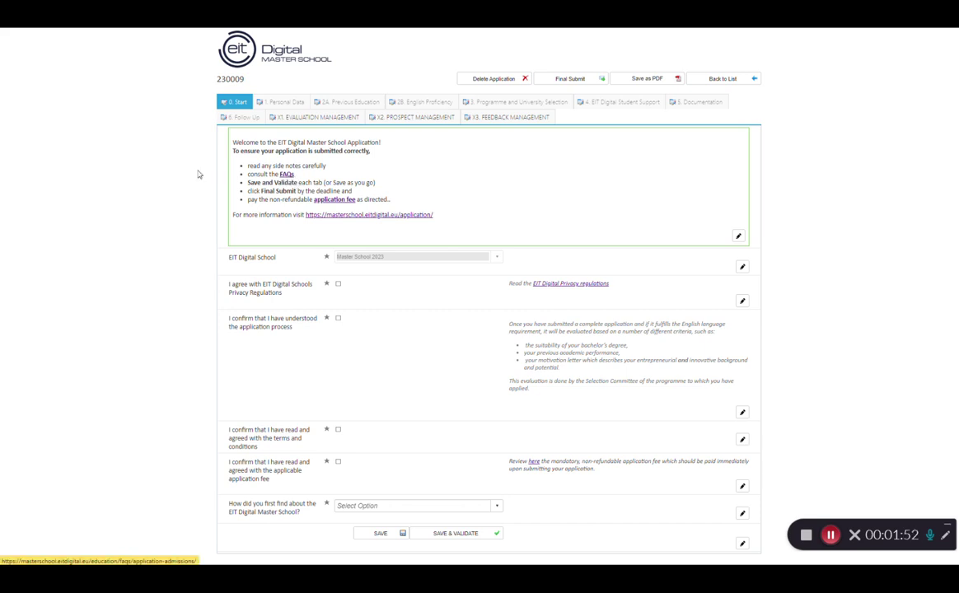
pyautogui.moveTo(246, 174); pyautogui.dragTo(302, 176)
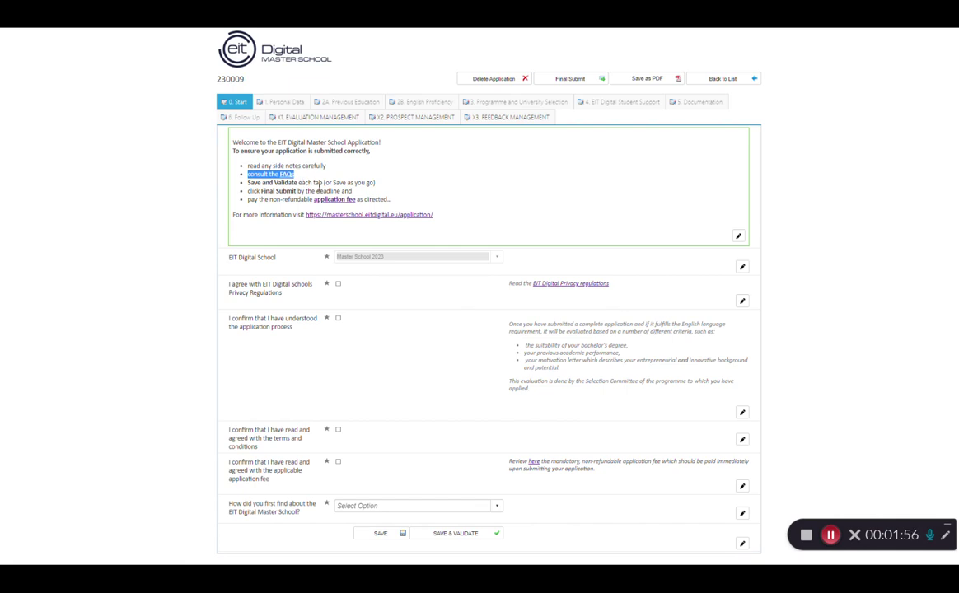
pyautogui.click(550, 284)
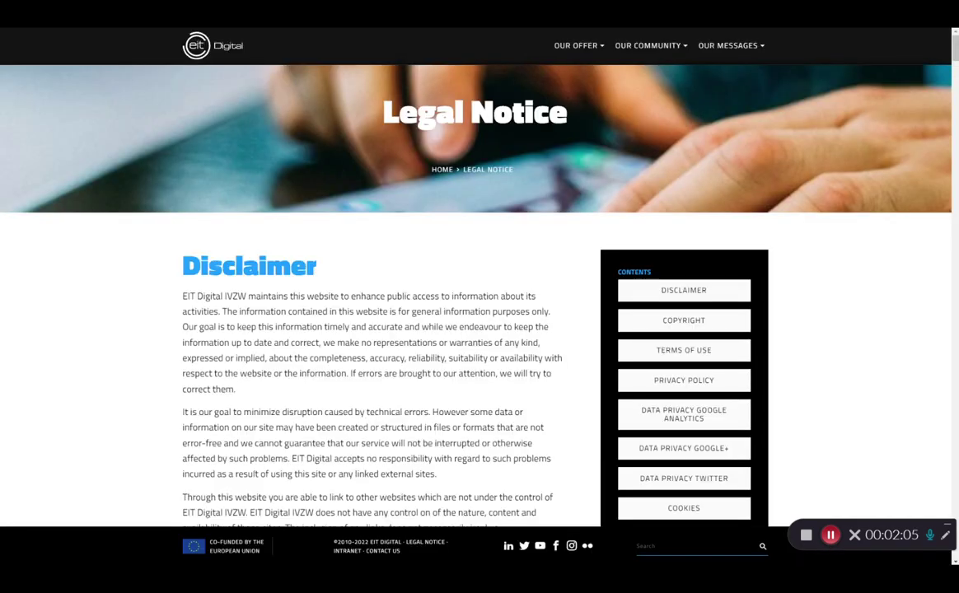
pyautogui.hotkey('ctrl', 'w')
pyautogui.click(338, 284)
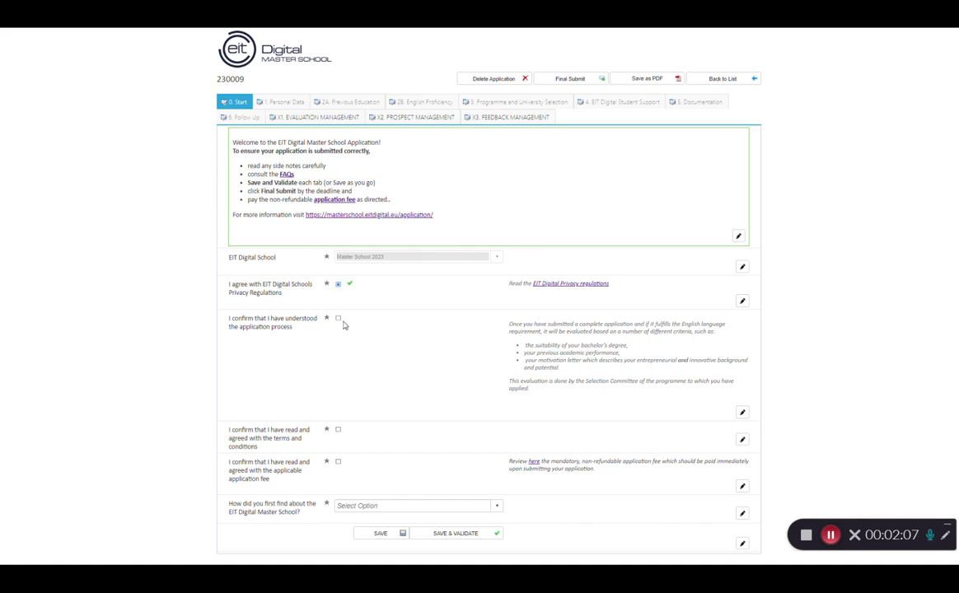
# Confirm the application process, the terms and conditions, and the applicable application fee.
pyautogui.moveTo(574, 345); pyautogui.dragTo(561, 368)
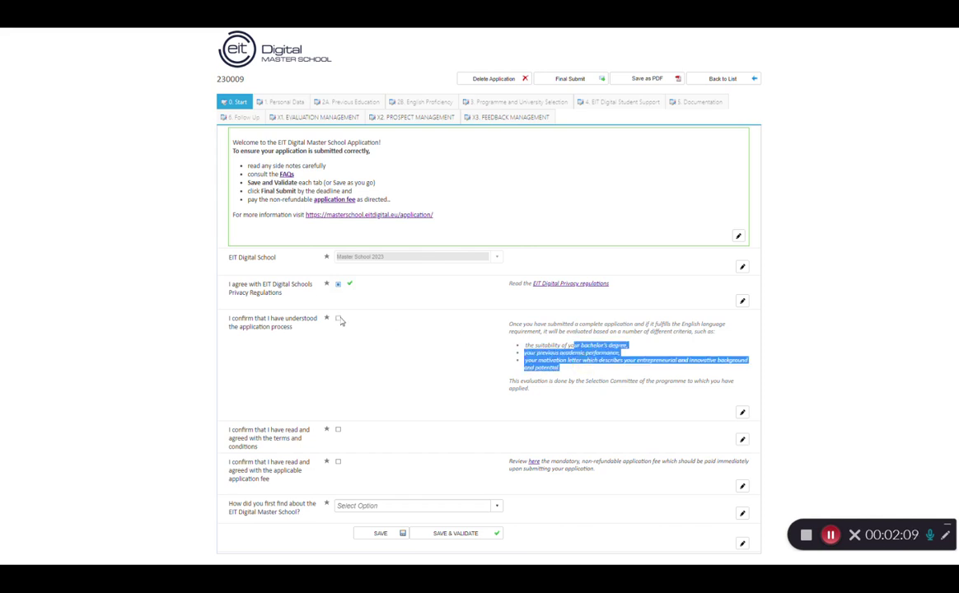
pyautogui.click(338, 318)
pyautogui.click(337, 429)
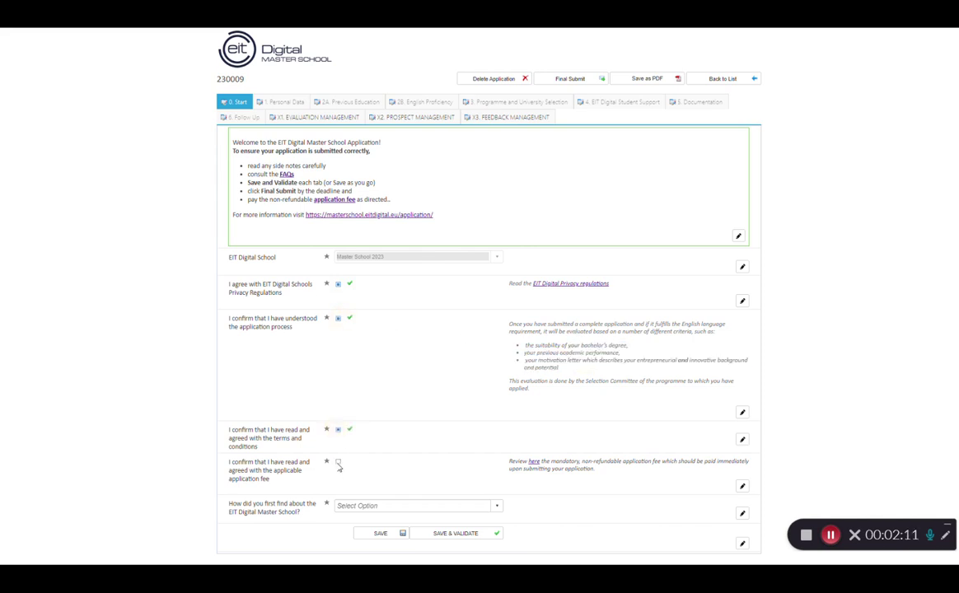
pyautogui.click(338, 463)
pyautogui.moveTo(593, 469); pyautogui.dragTo(508, 467)
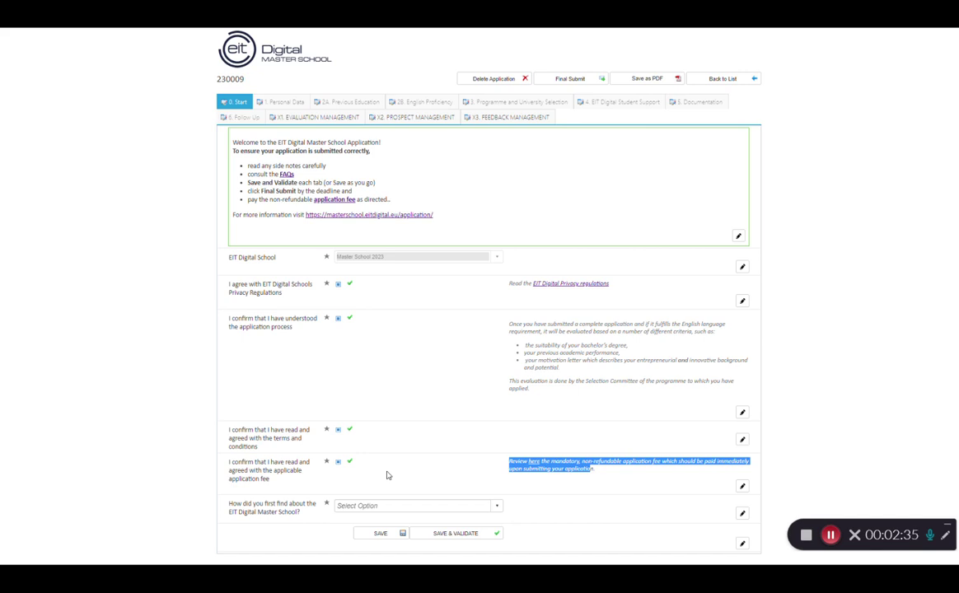
# Set how the Master School was first found to EIT Digital Student(s) or Alumni, and save and validate the Start section.
pyautogui.click(368, 507)
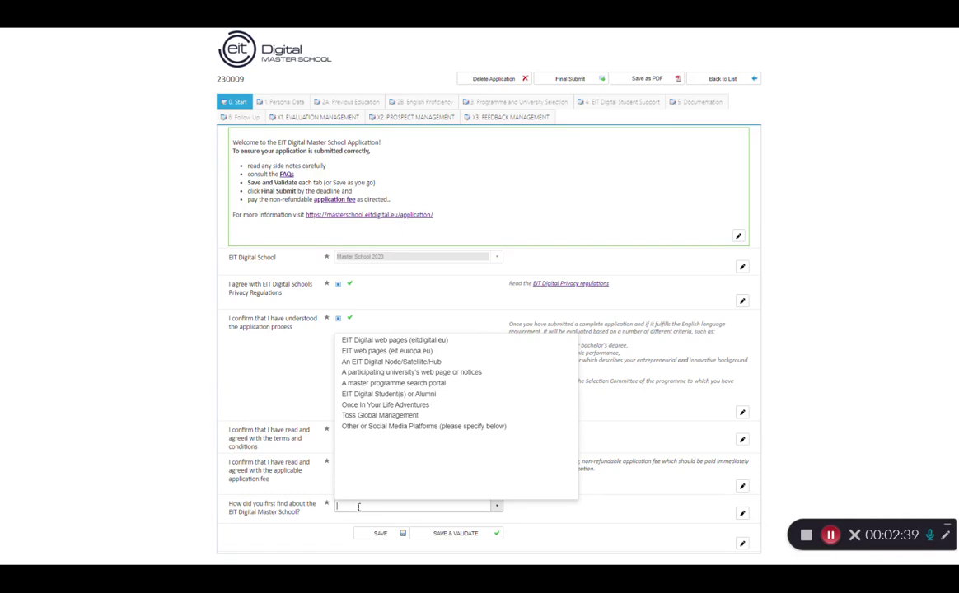
pyautogui.click(374, 394)
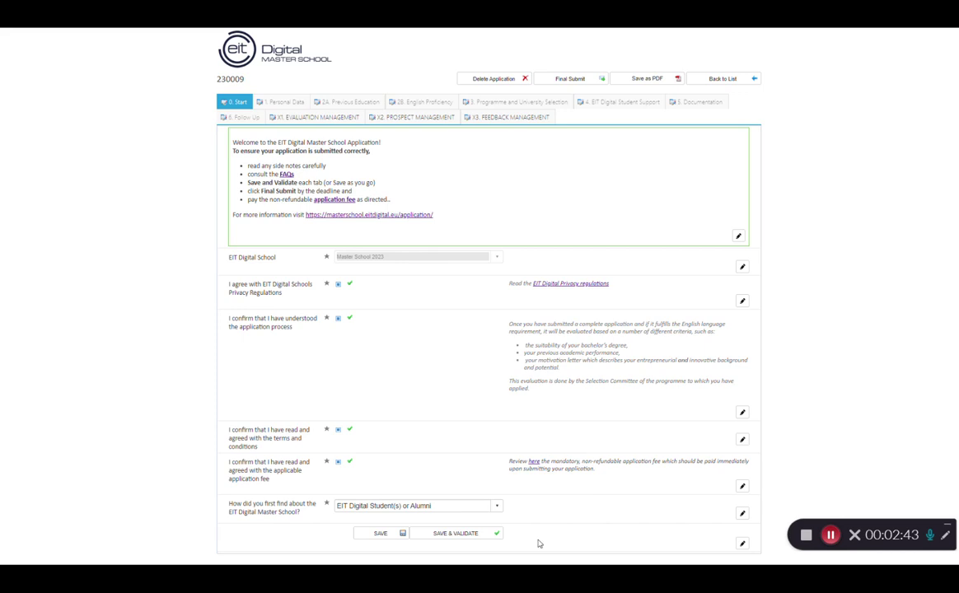
pyautogui.click(467, 537)
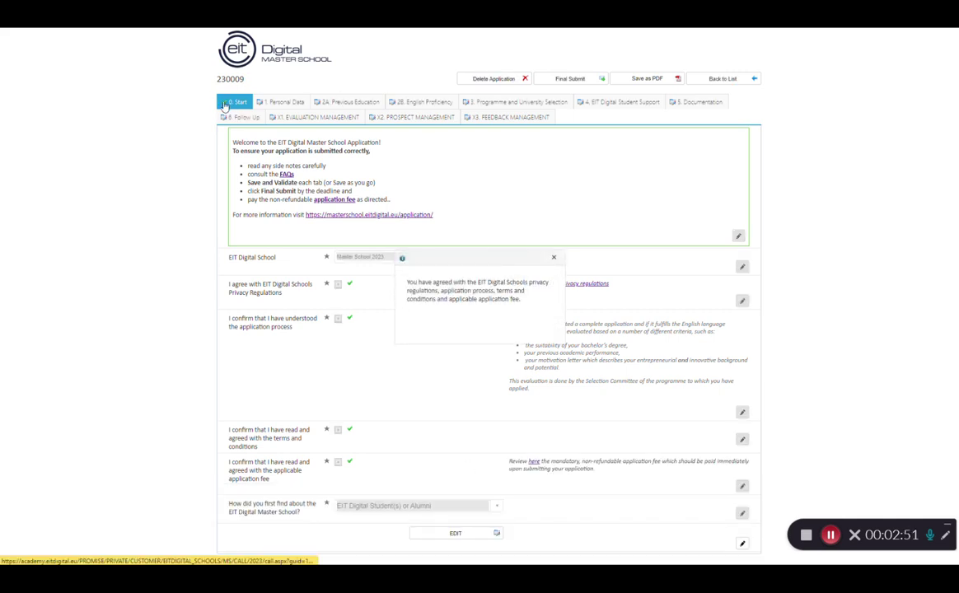
pyautogui.moveTo(215, 98); pyautogui.dragTo(234, 107)
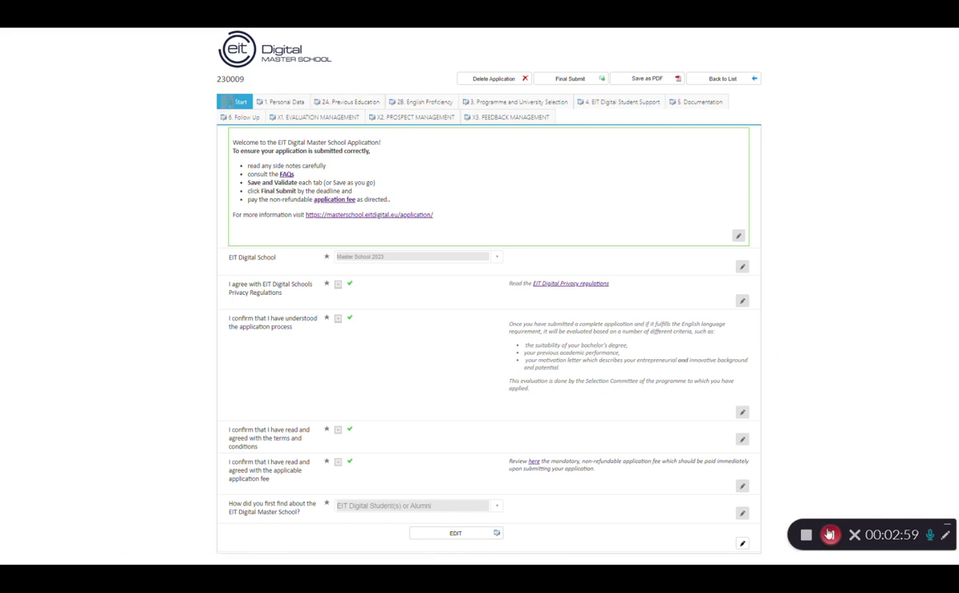
# Switch to the other open application and set its programme to Data Science in Programme and University Selection.
pyautogui.hotkey('alt', 'Tab')
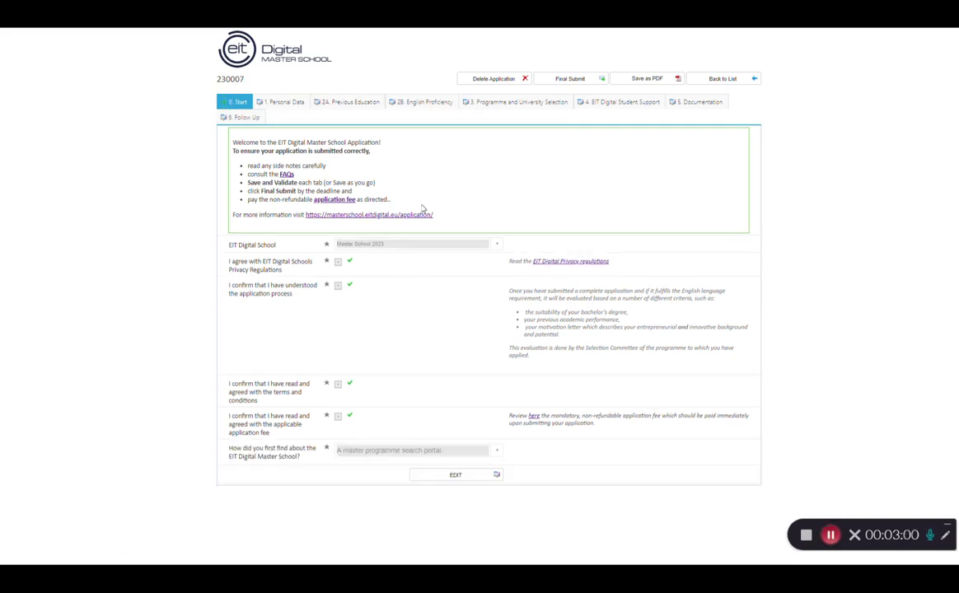
pyautogui.click(496, 101)
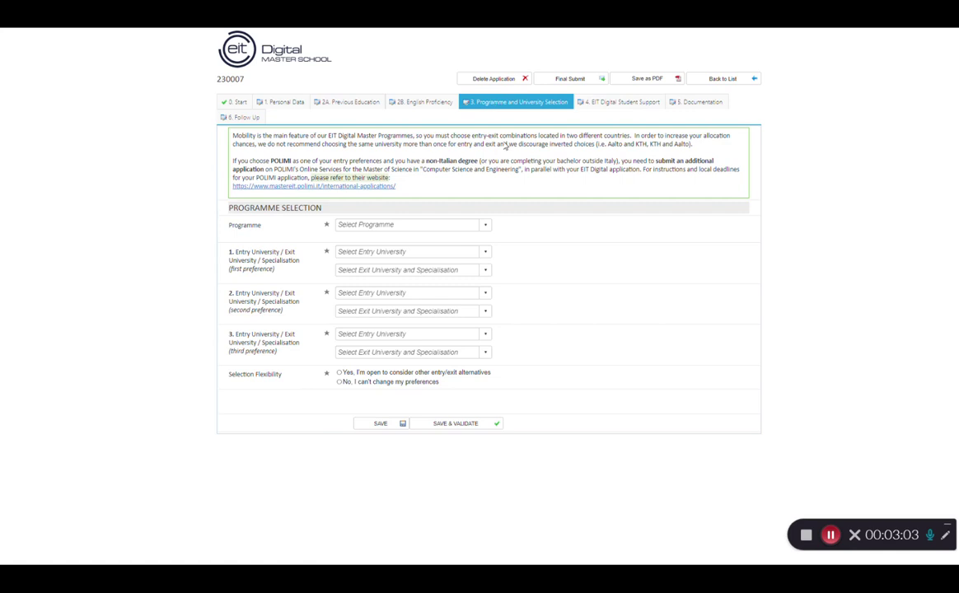
pyautogui.click(485, 225)
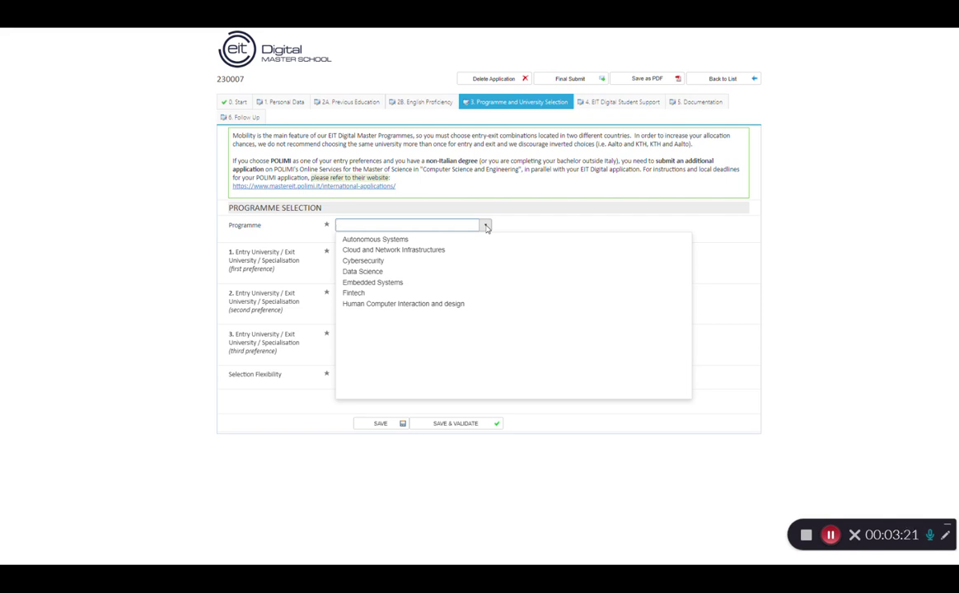
pyautogui.press('Down')
pyautogui.press('Down')
pyautogui.press('Down')
pyautogui.press('Down')
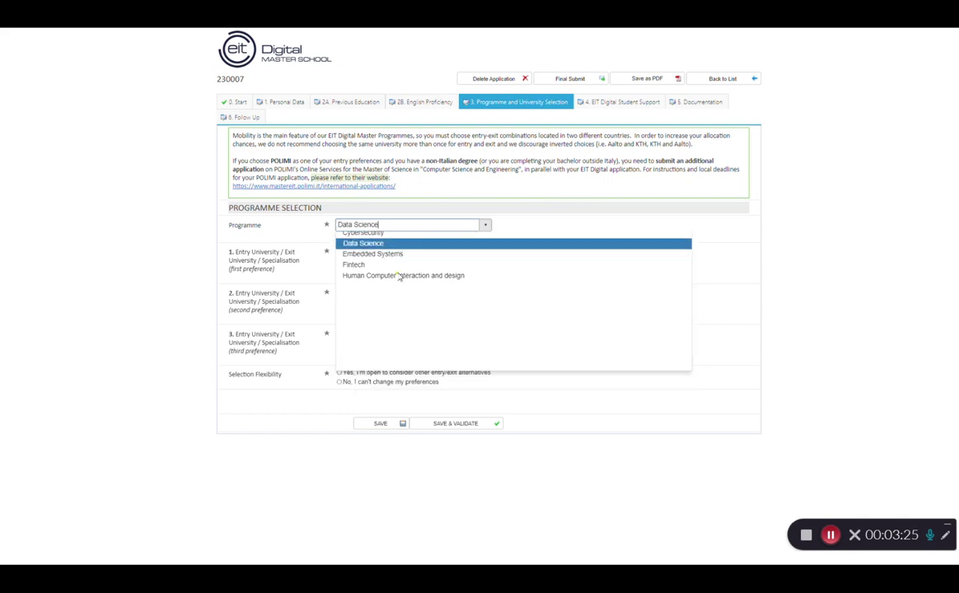
pyautogui.press('Return')
# Set the first preference to entry university ELTE Hungary and exit university KTH, Sweden, with the Distributed Systems and Data specialisation.
pyautogui.click(403, 251)
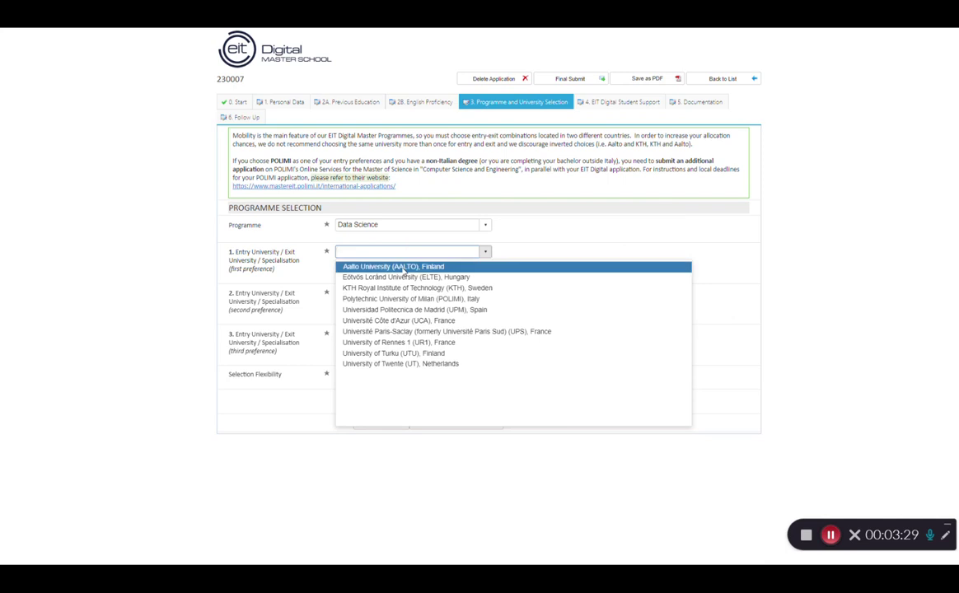
pyautogui.click(402, 280)
pyautogui.click(404, 270)
pyautogui.click(400, 307)
# Set the second preference to entry university AALTO Finland and exit university UPM, Spain (Infrastructures for Large Scale Data Management and Analysis).
pyautogui.click(396, 293)
pyautogui.click(387, 308)
pyautogui.click(386, 309)
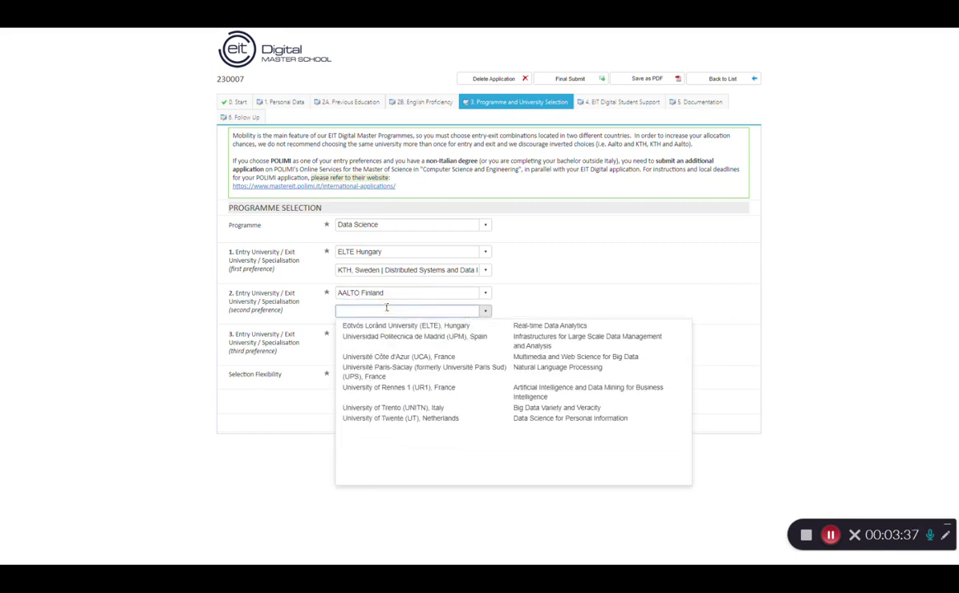
pyautogui.click(394, 348)
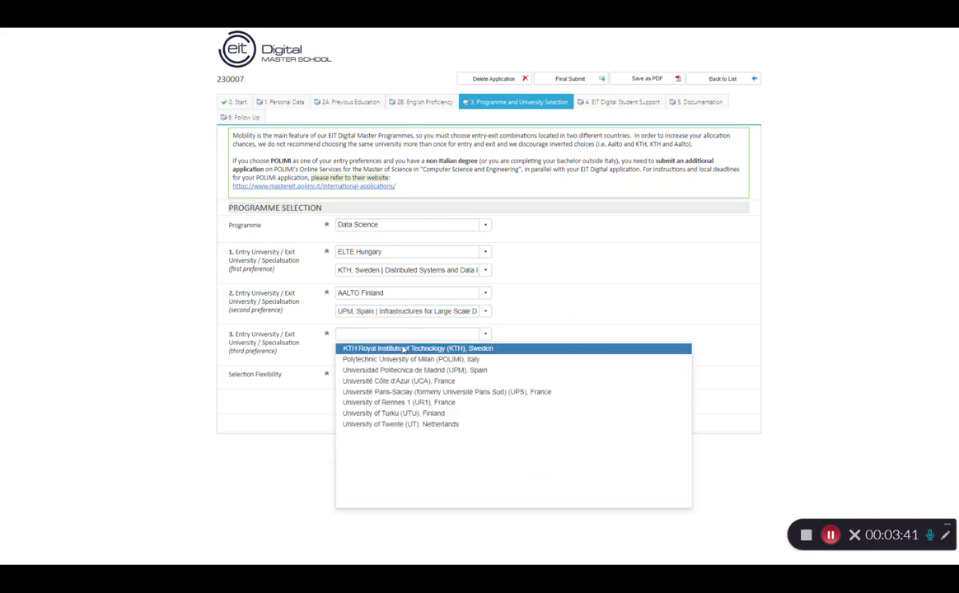
# Set the third preference to POLIMI Italy and UCA, France (Multimedia and Web Science for Big Data), accept other alternatives, and save and validate.
pyautogui.click(402, 360)
pyautogui.click(402, 353)
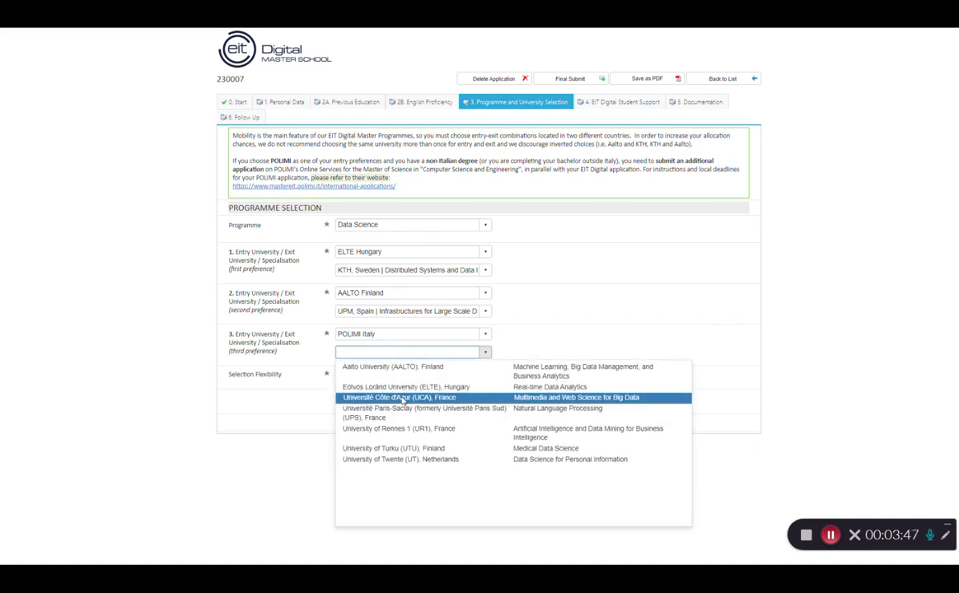
pyautogui.click(403, 399)
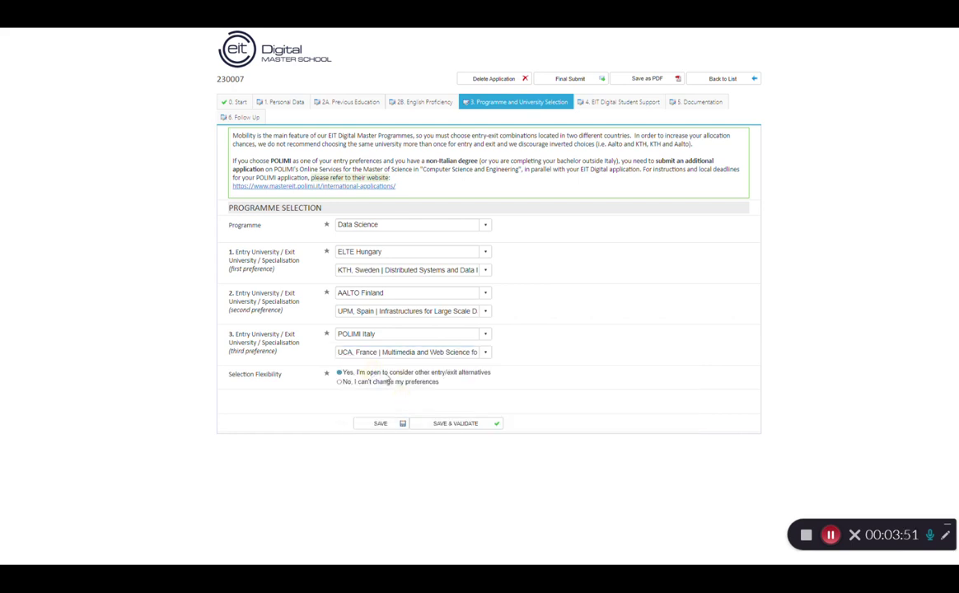
pyautogui.click(452, 422)
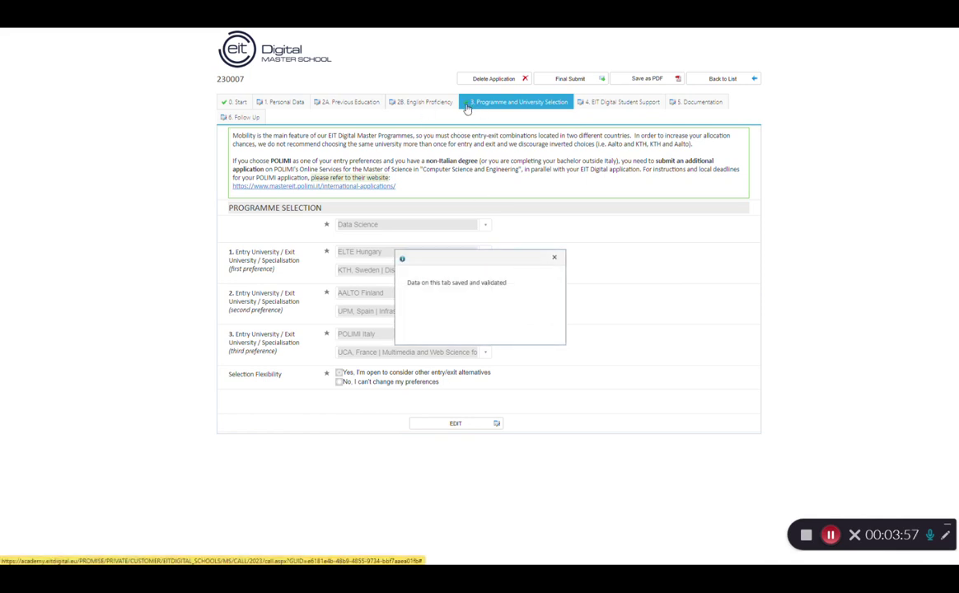
# Open the Personal Data section and try to make the final submission of the application.
pyautogui.click(286, 102)
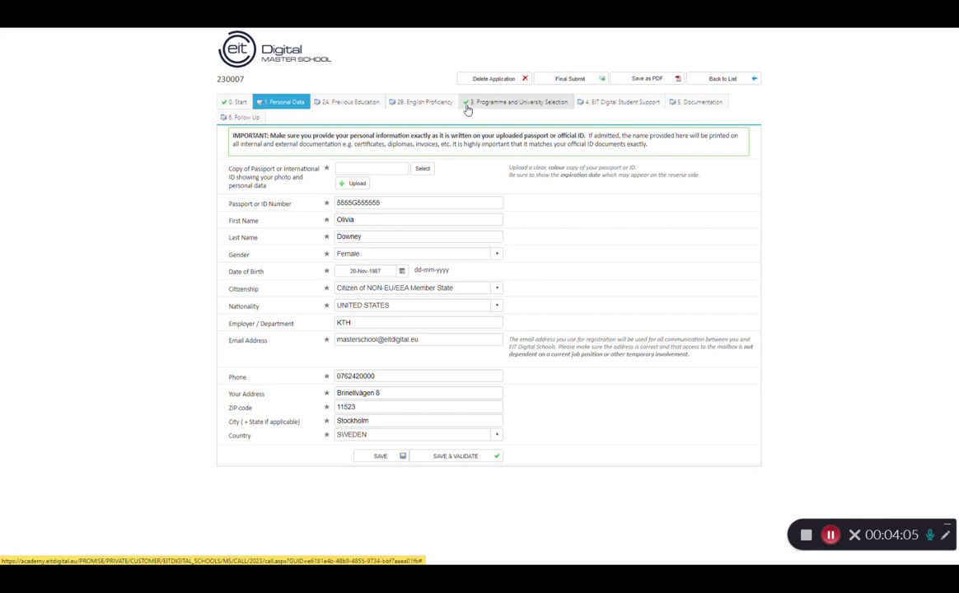
pyautogui.click(567, 80)
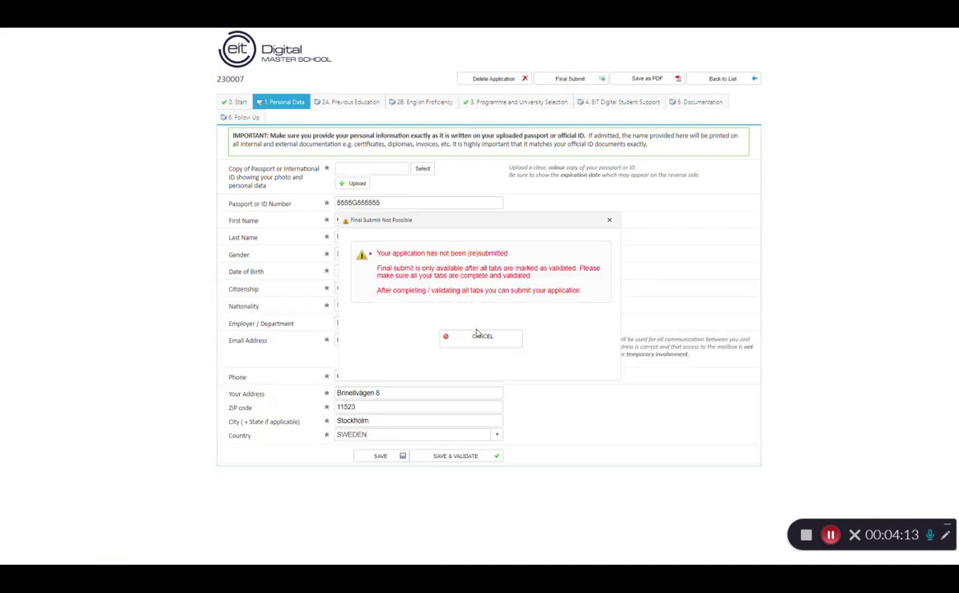
pyautogui.click(484, 344)
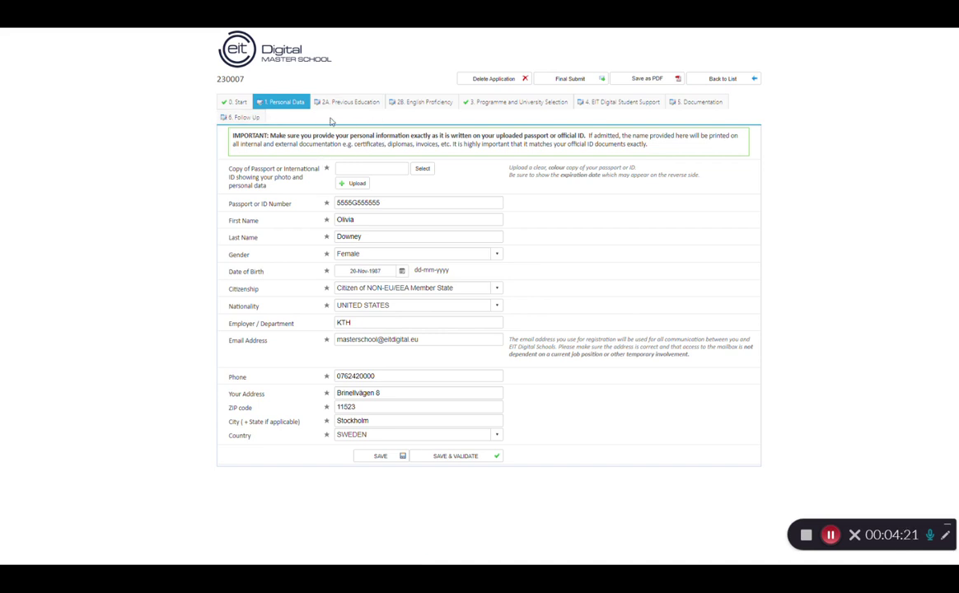
# Upload the file "PDF uploaded by MSO staff for data integrity purposes.pdf" as the copy of the passport or international ID.
pyautogui.click(423, 170)
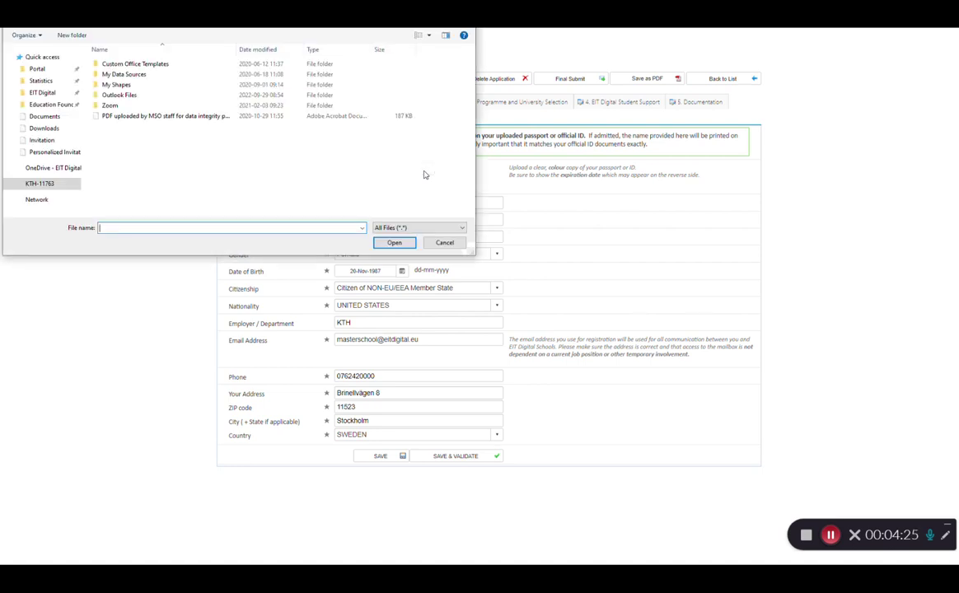
pyautogui.click(152, 116)
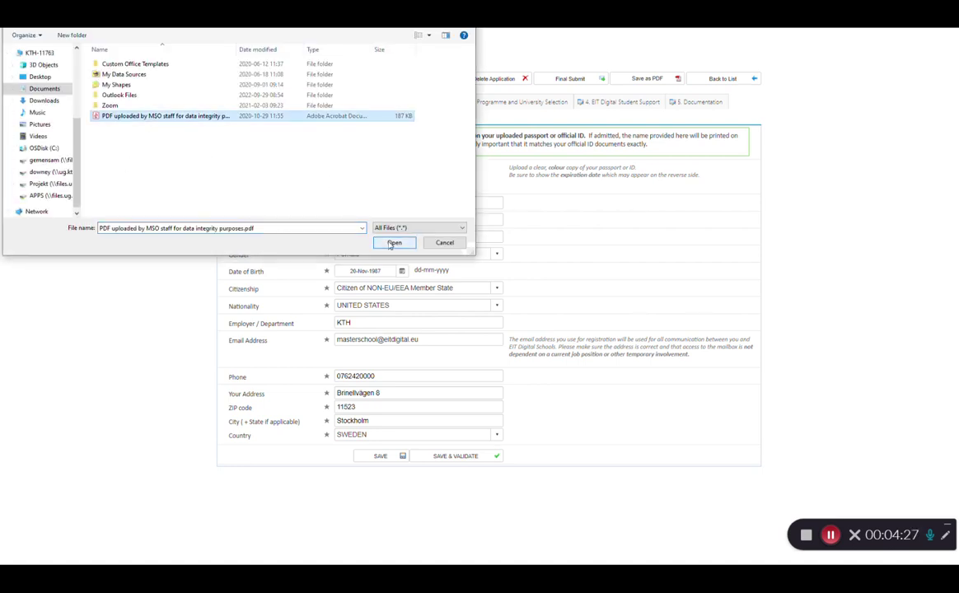
pyautogui.click(393, 242)
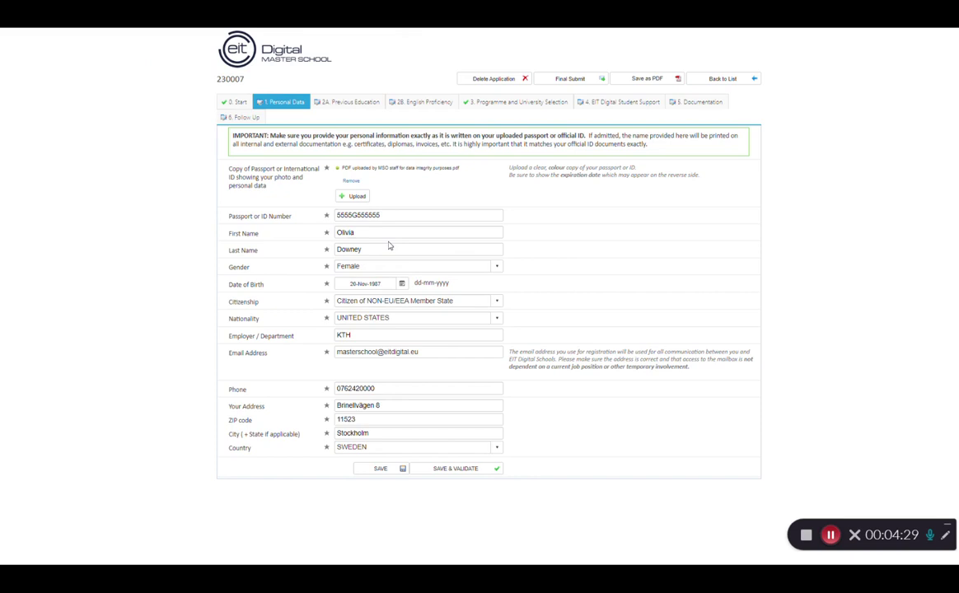
pyautogui.click(351, 197)
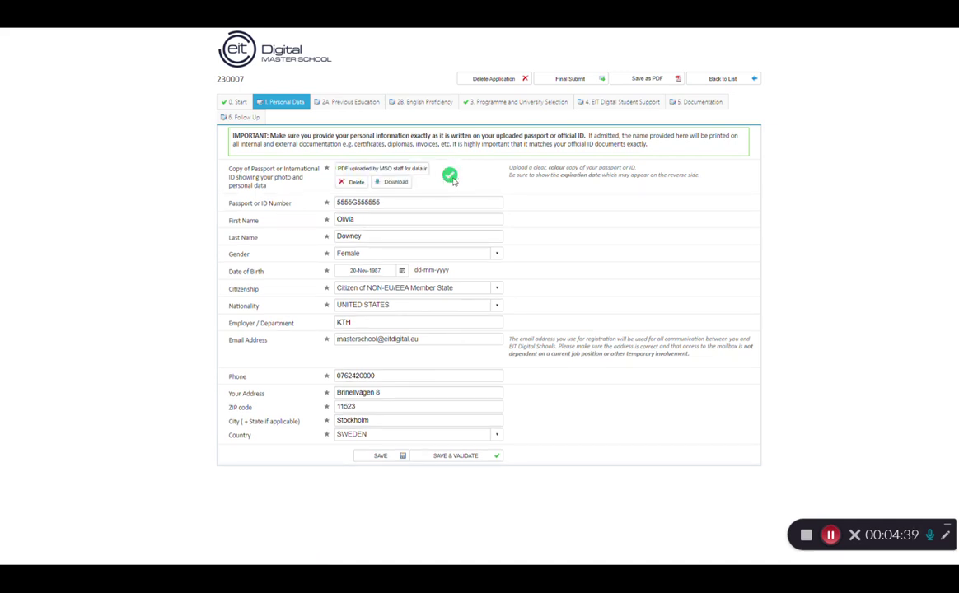
# Save and validate the Personal Data section, confirming that the first and last names are written exactly as in the passport.
pyautogui.doubleClick(370, 202)
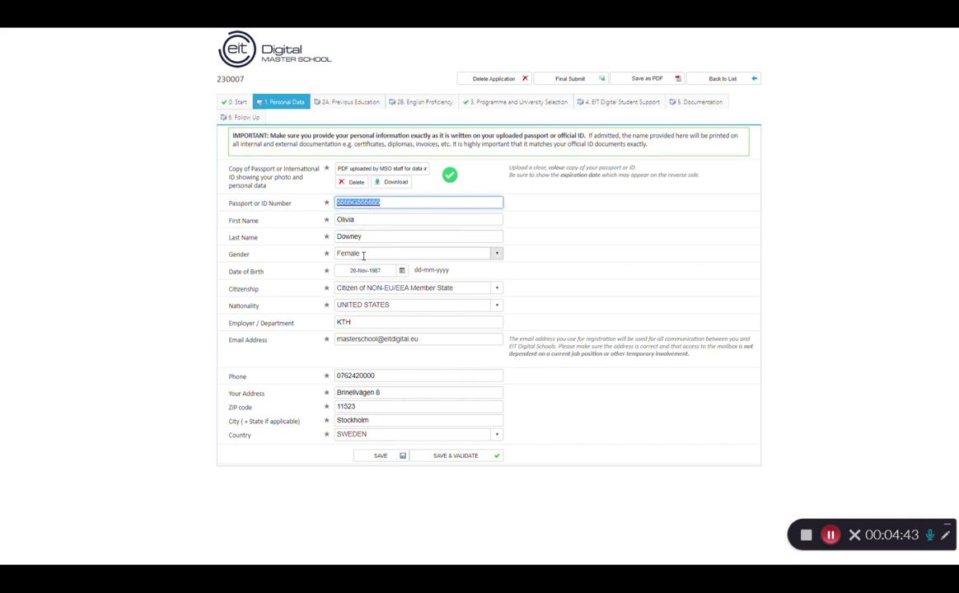
pyautogui.click(496, 288)
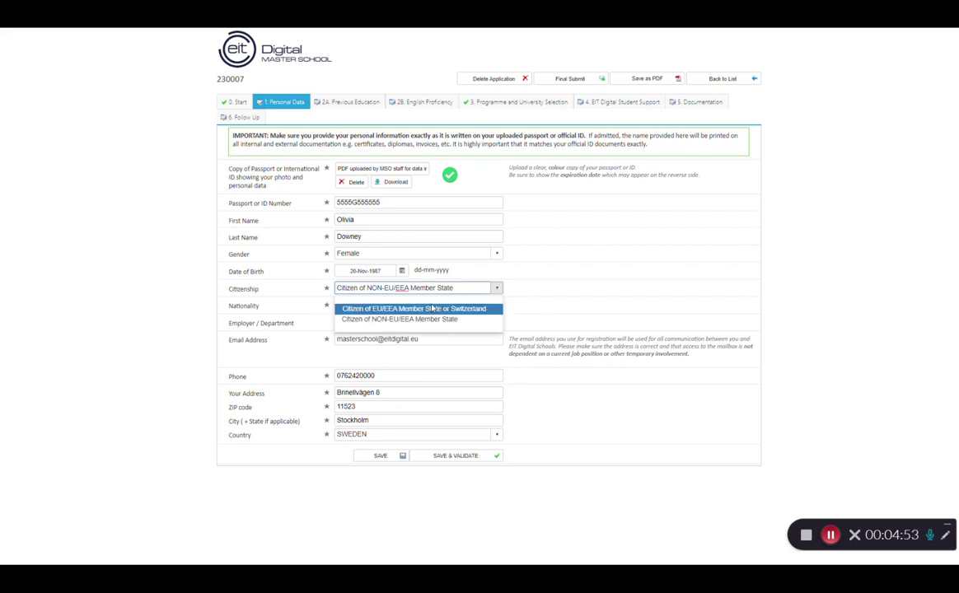
pyautogui.click(510, 284)
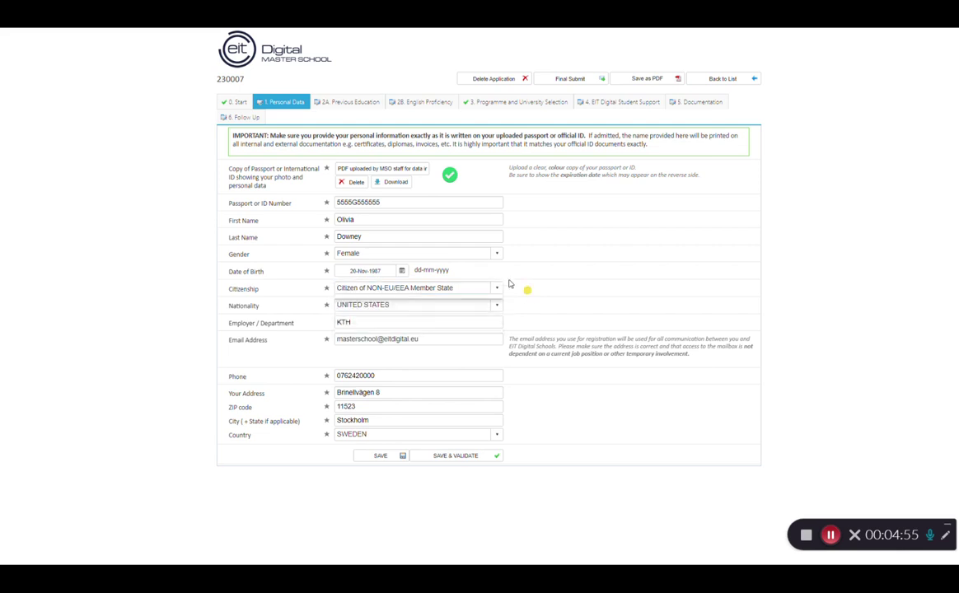
pyautogui.doubleClick(412, 169)
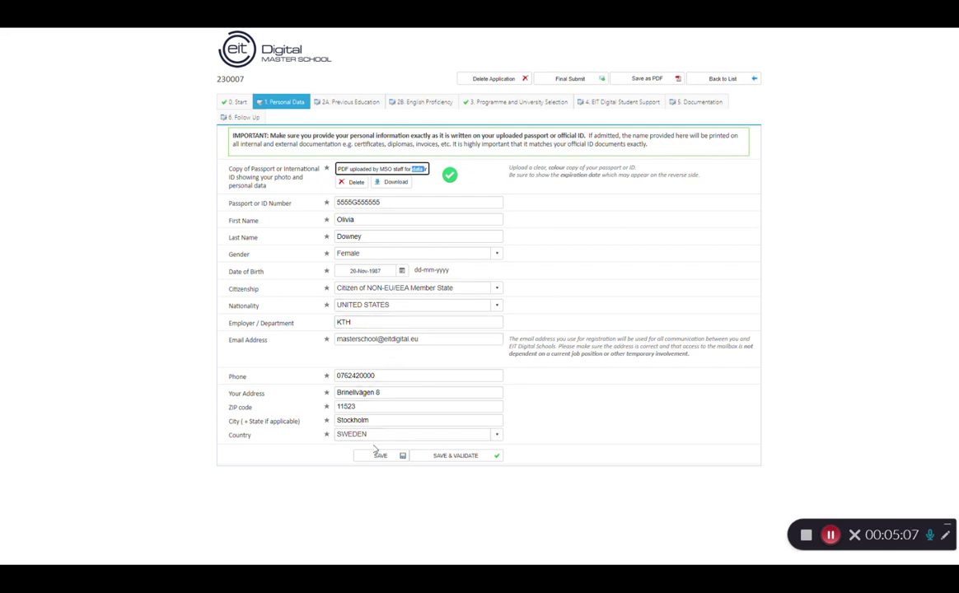
pyautogui.click(439, 462)
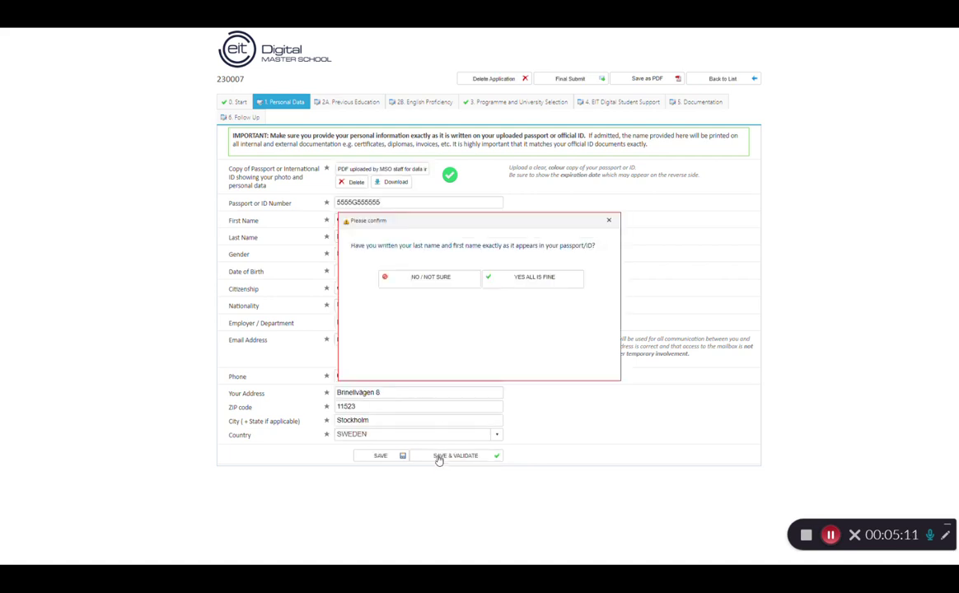
pyautogui.click(542, 284)
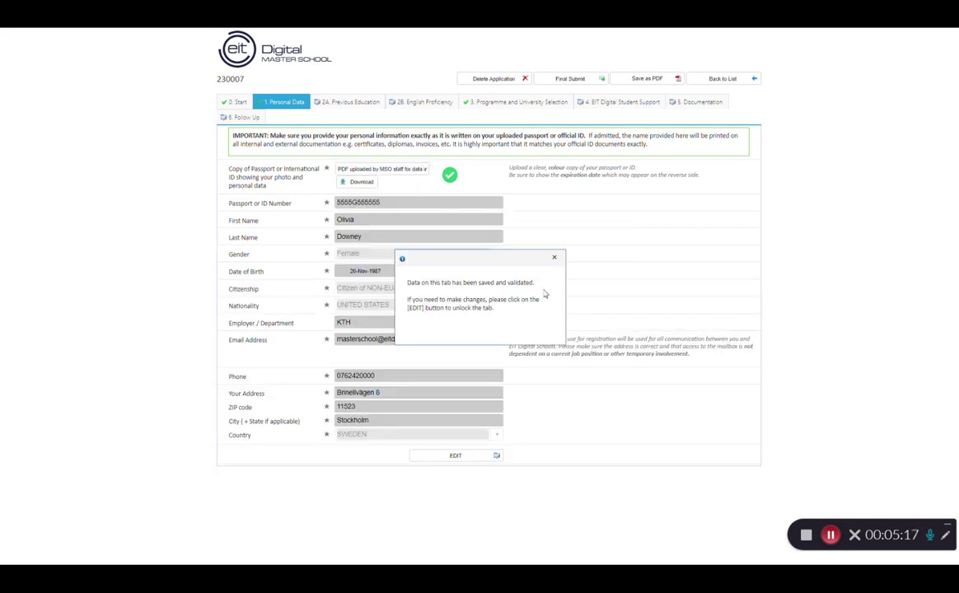
pyautogui.click(553, 257)
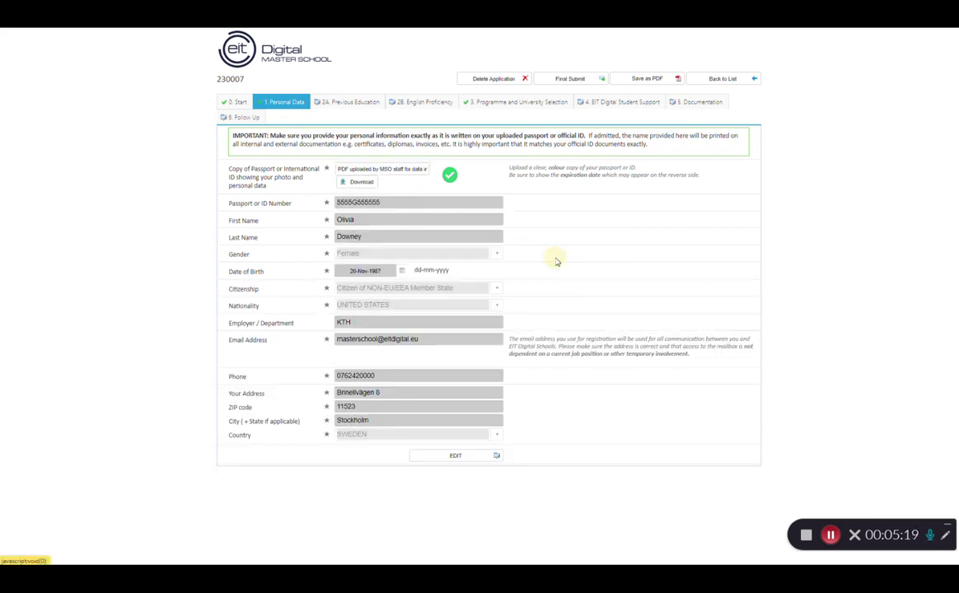
# In the Previous Education section, set the bachelor's degree category to Bachelor of Science and its major to BS Business Admin.
pyautogui.click(334, 104)
pyautogui.click(409, 193)
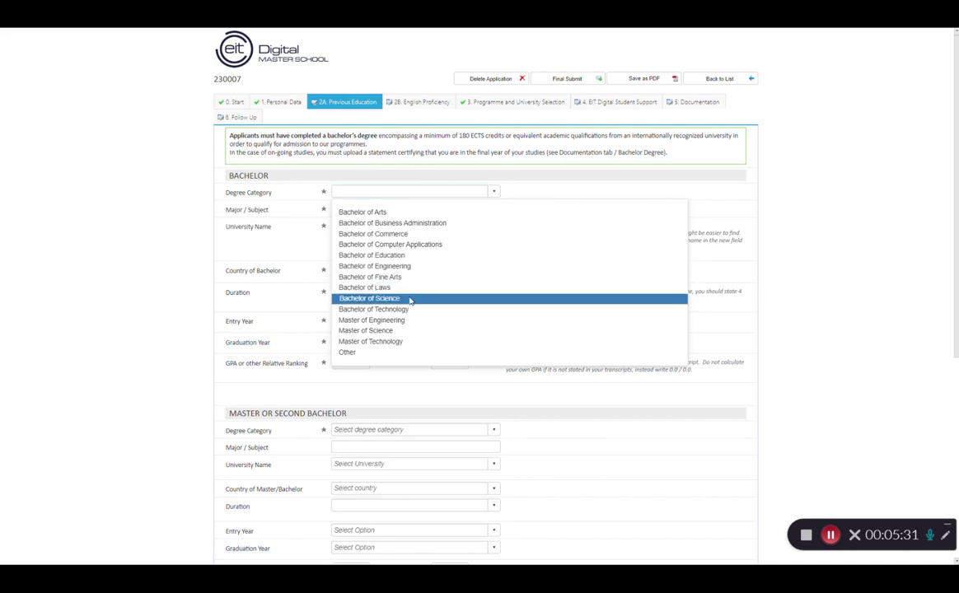
pyautogui.click(411, 298)
pyautogui.click(382, 209)
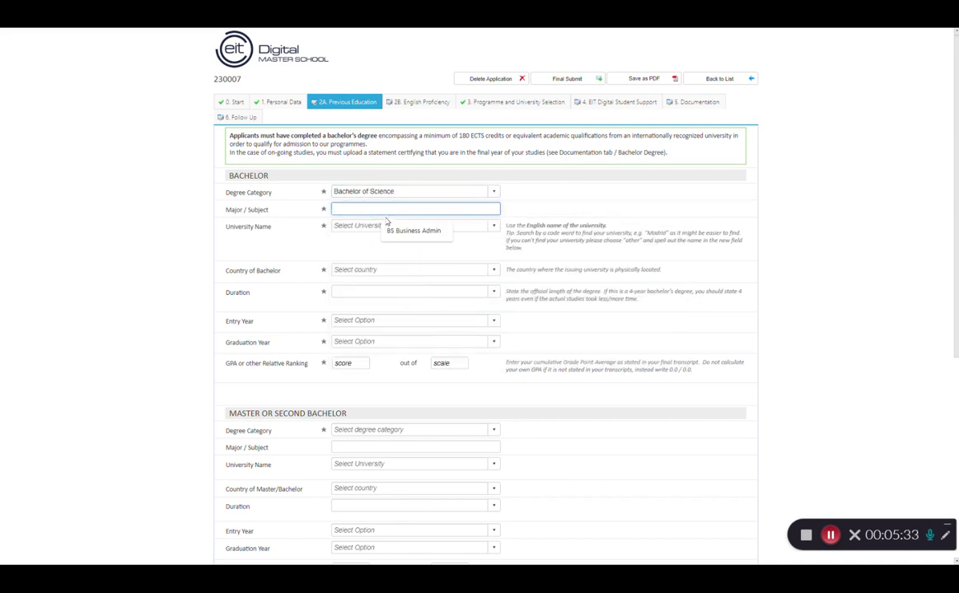
pyautogui.click(413, 231)
# Set the bachelor's university to University of Missouri - Columbia (United States) and the country of the degree to UNITED STATES.
pyautogui.click(407, 224)
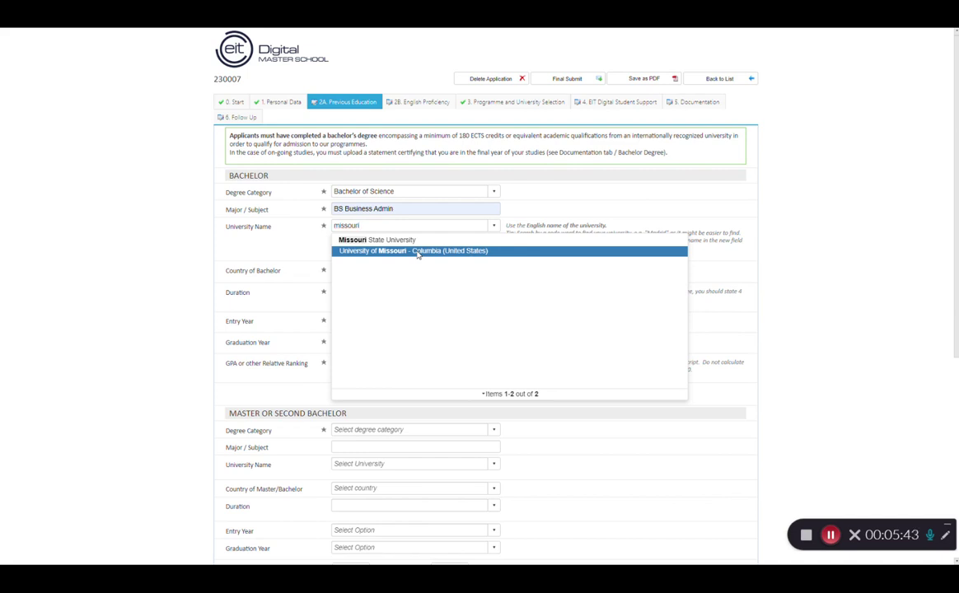
pyautogui.click(417, 251)
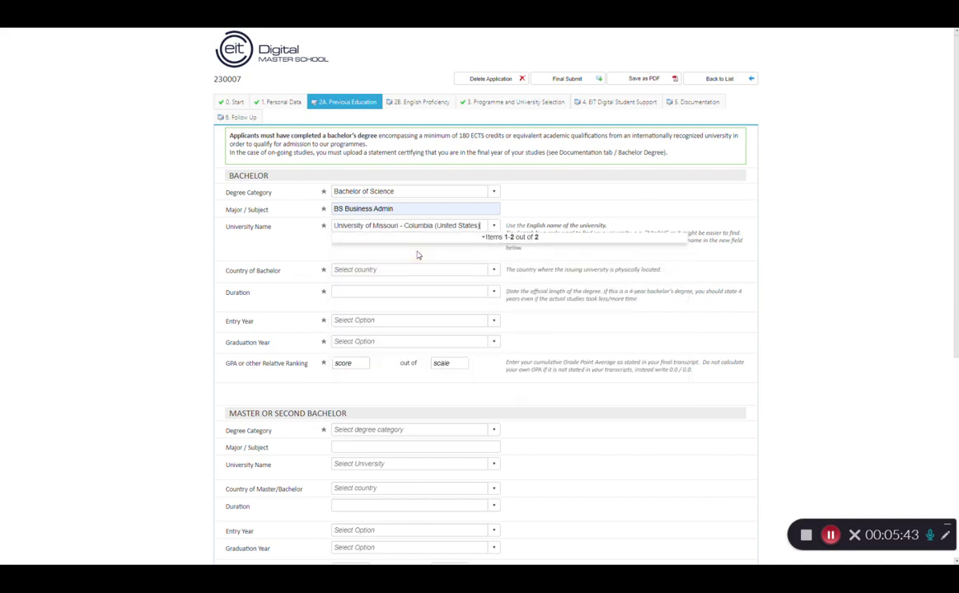
pyautogui.click(495, 226)
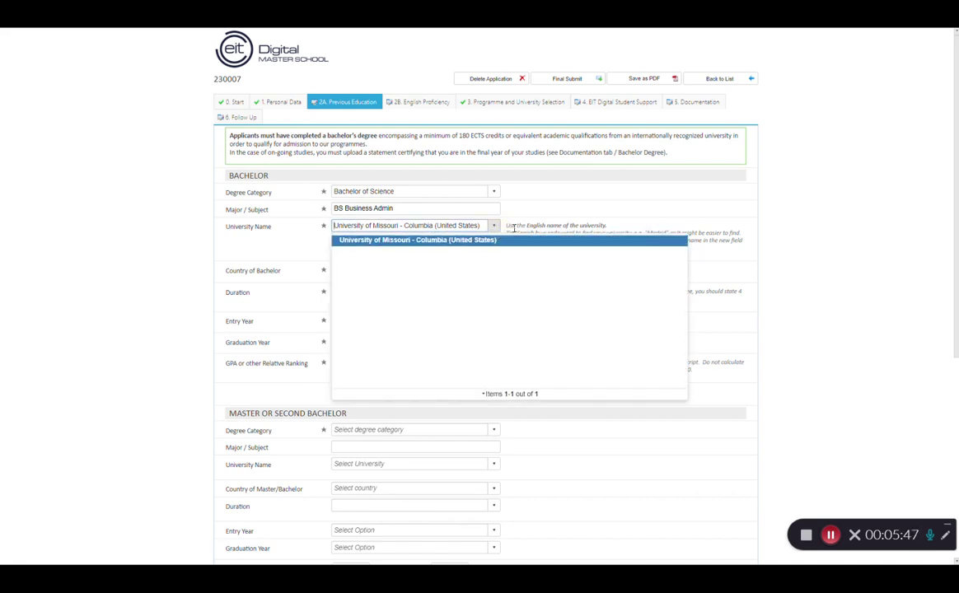
pyautogui.click(240, 229)
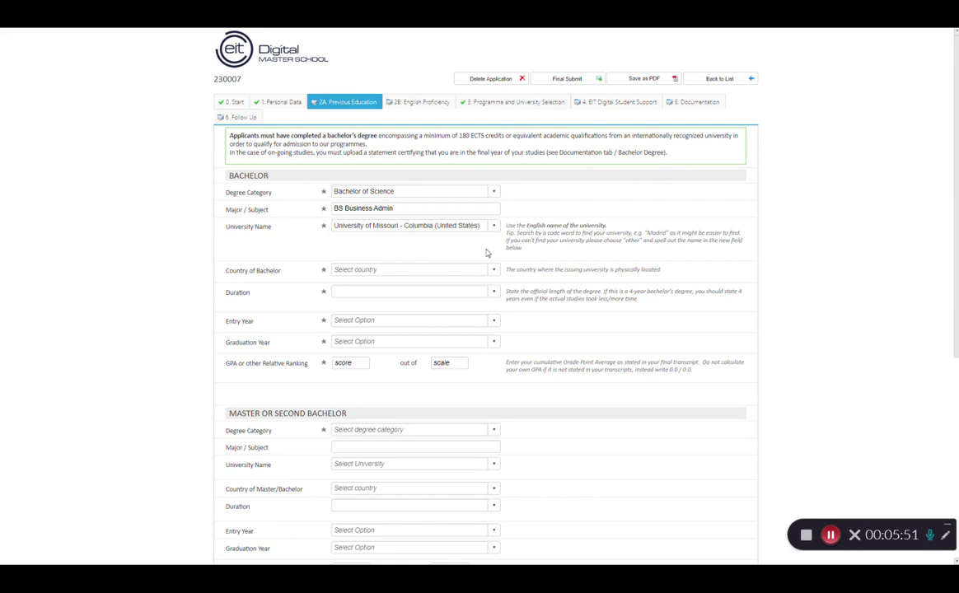
pyautogui.click(468, 268)
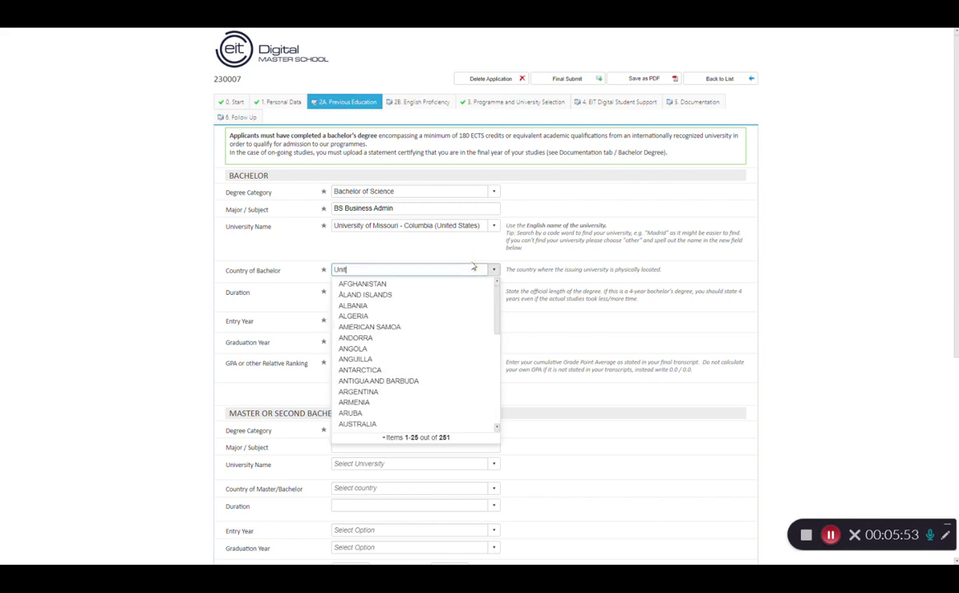
pyautogui.press('Down')
pyautogui.press('Down')
pyautogui.press('Down')
pyautogui.press('Down')
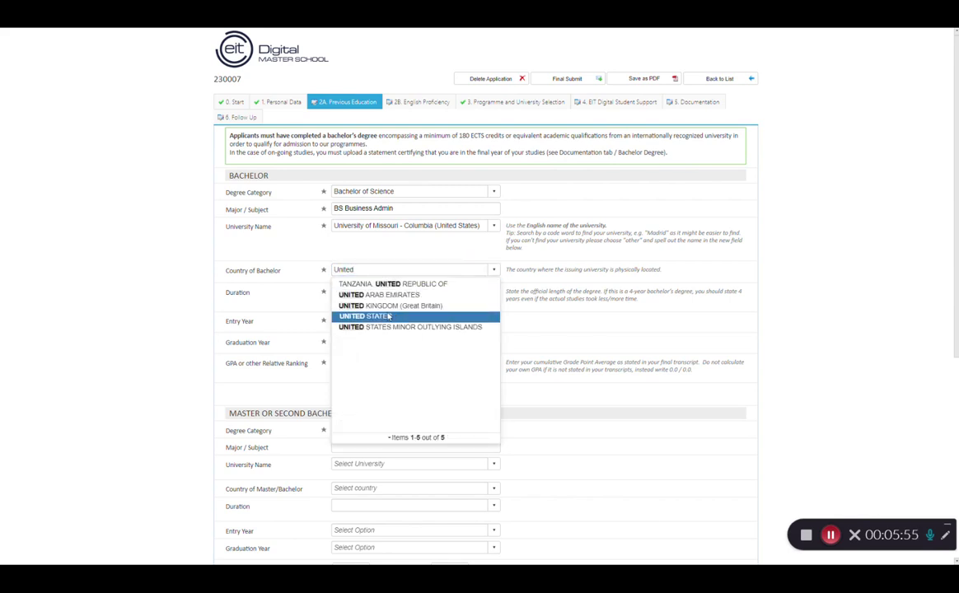
pyautogui.press('Return')
# Set the official duration of the bachelor's degree to 8 semesters.
pyautogui.click(346, 291)
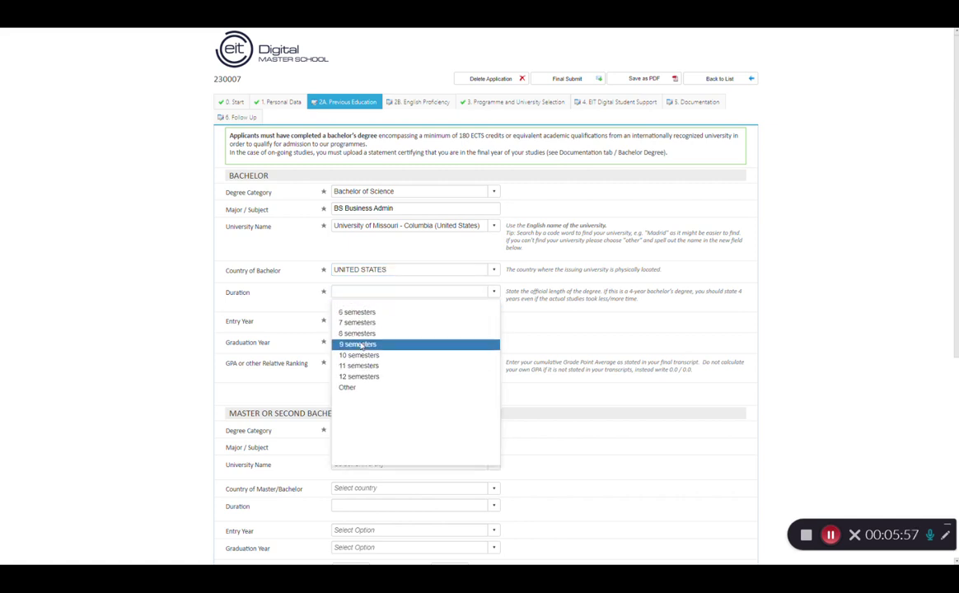
pyautogui.click(367, 337)
pyautogui.tripleClick(603, 299)
pyautogui.click(590, 331)
# Set the bachelor's entry year to 2006 and the graduation year to 2010.
pyautogui.click(494, 320)
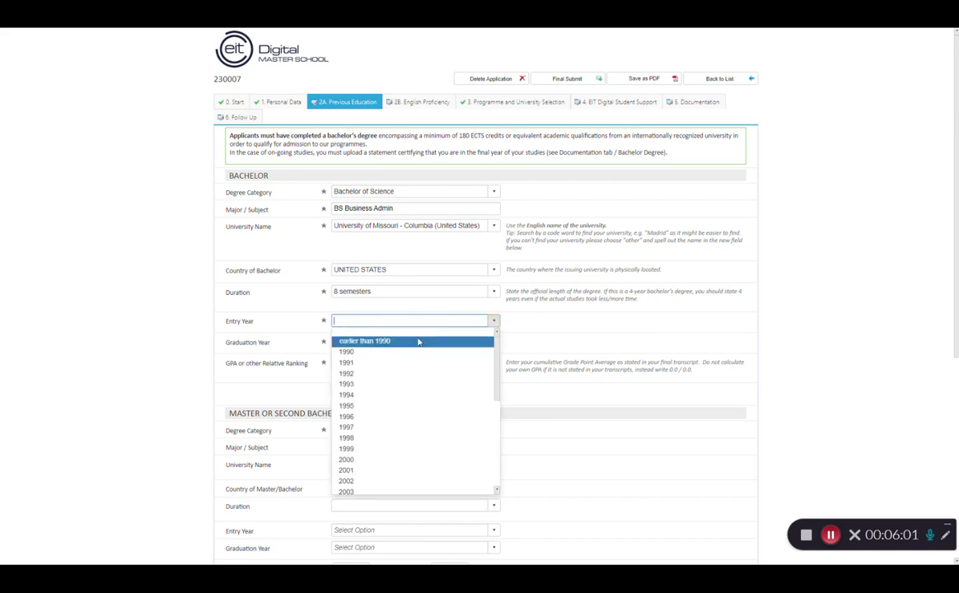
pyautogui.scroll(-5, 412, 355)
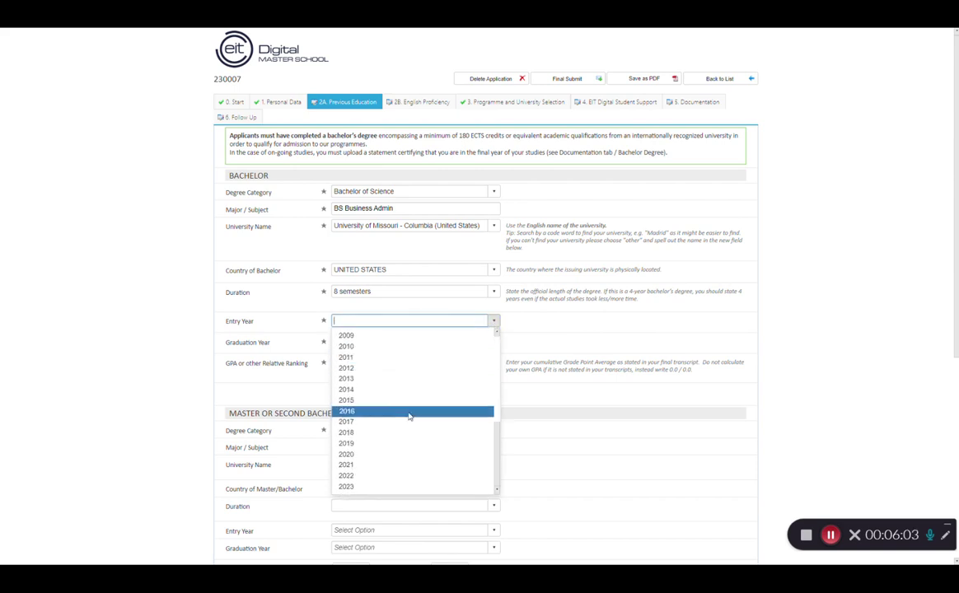
pyautogui.scroll(2, 399, 363)
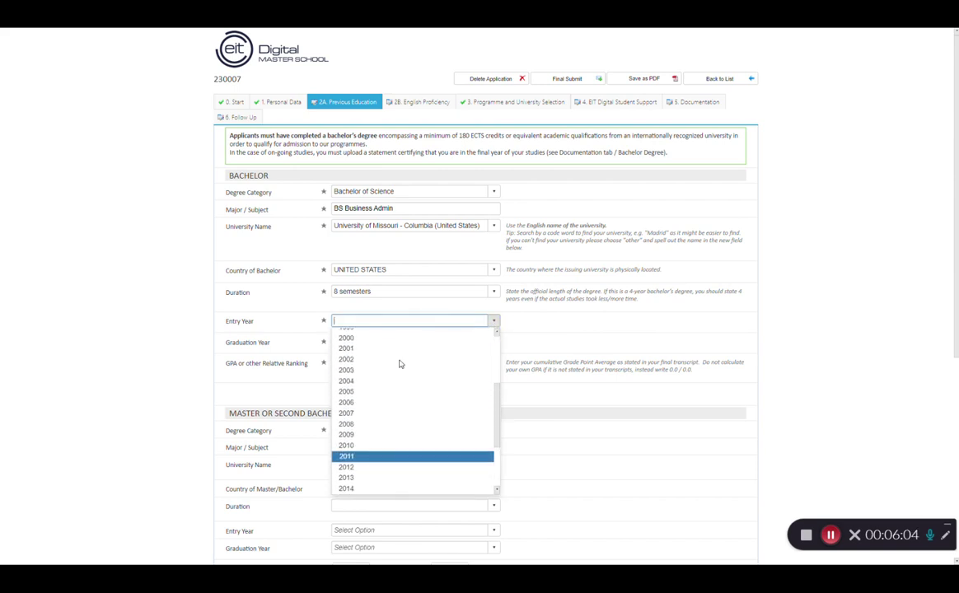
pyautogui.click(376, 403)
pyautogui.click(354, 343)
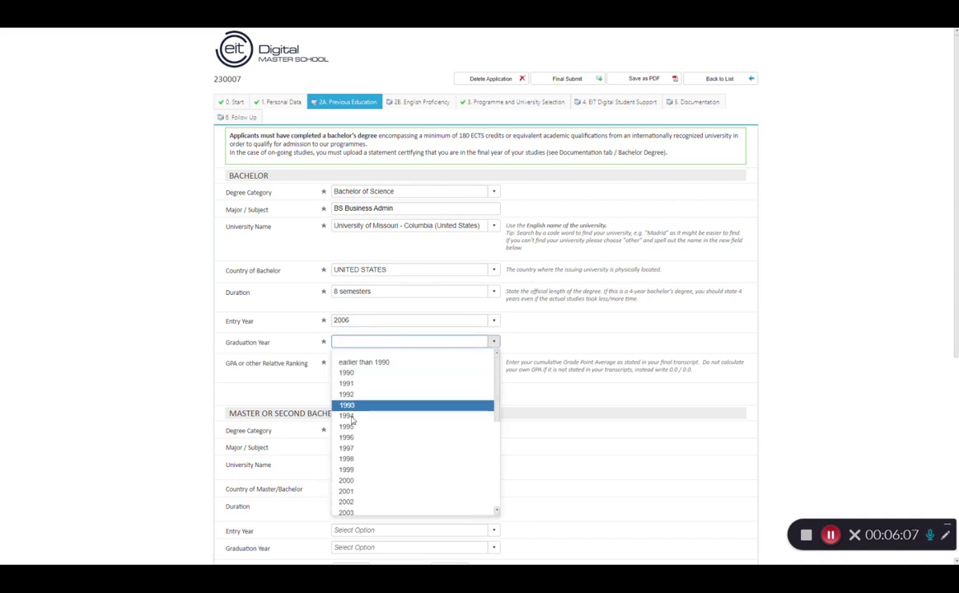
pyautogui.scroll(-4, 356, 477)
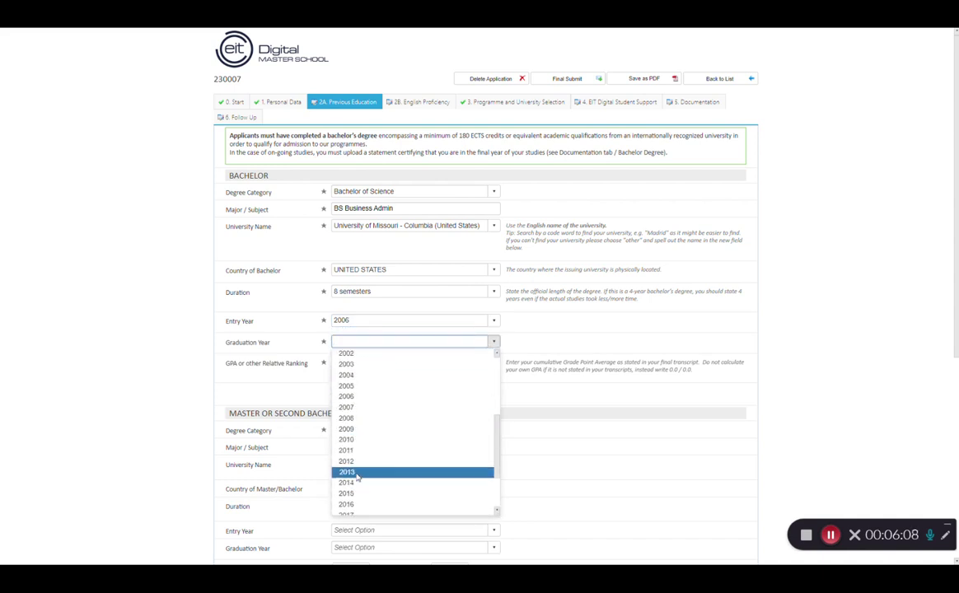
pyautogui.click(349, 439)
# Enter the bachelor's GPA as 3.89 out of 4.00.
pyautogui.click(356, 361)
pyautogui.click(351, 385)
pyautogui.click(444, 363)
pyautogui.click(453, 385)
pyautogui.scroll(-3, 498, 385)
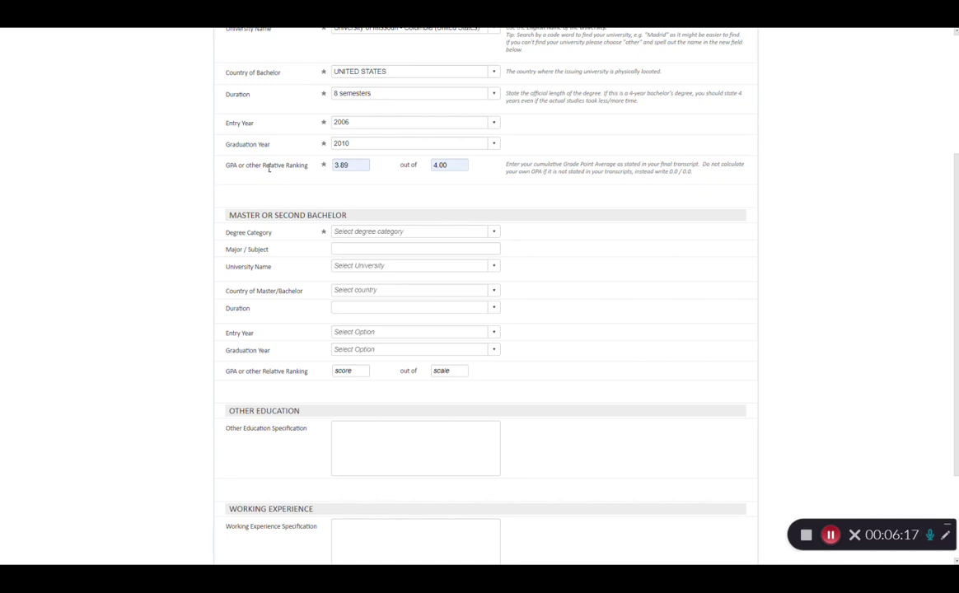
pyautogui.click(455, 164)
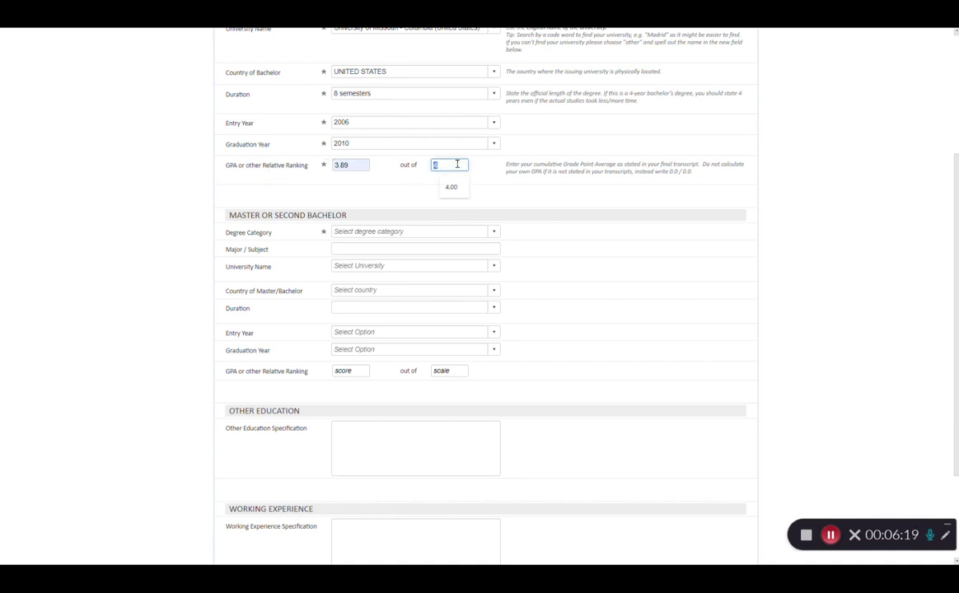
pyautogui.click(509, 185)
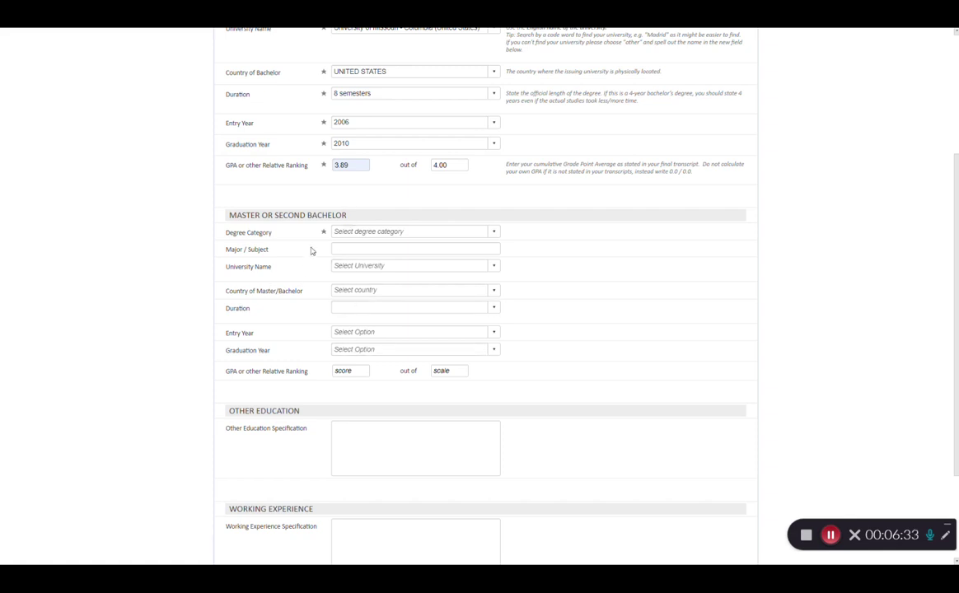
# Enter "business systems analyst IV" as the working experience specification.
pyautogui.scroll(-2, 311, 250)
pyautogui.click(411, 310)
pyautogui.click(411, 400)
pyautogui.write('business systems analyst IV')
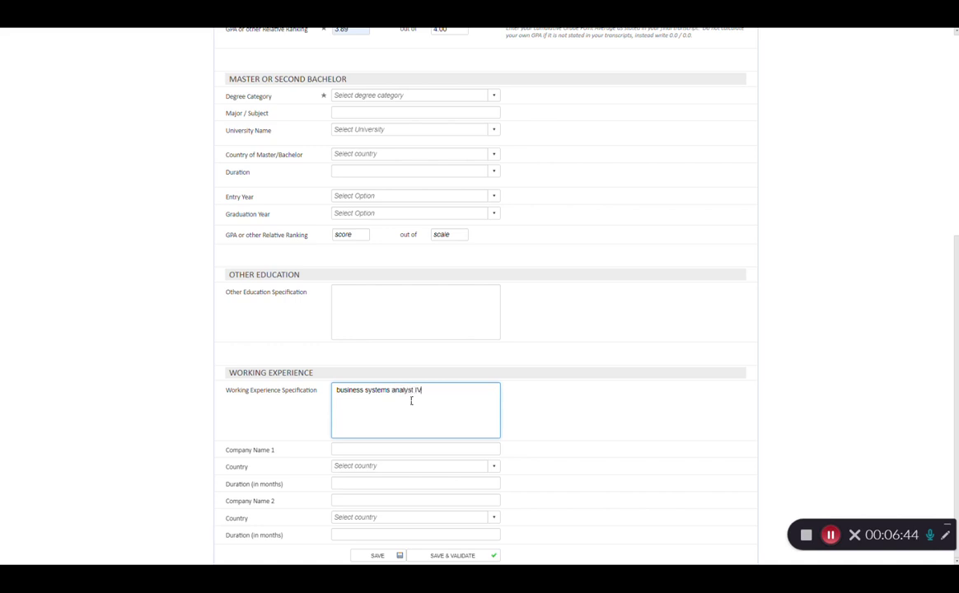
# Fill in the first company as Washington University in Saint Louis, UNITED STATES, with a duration of 36 Months.
pyautogui.press('Tab')
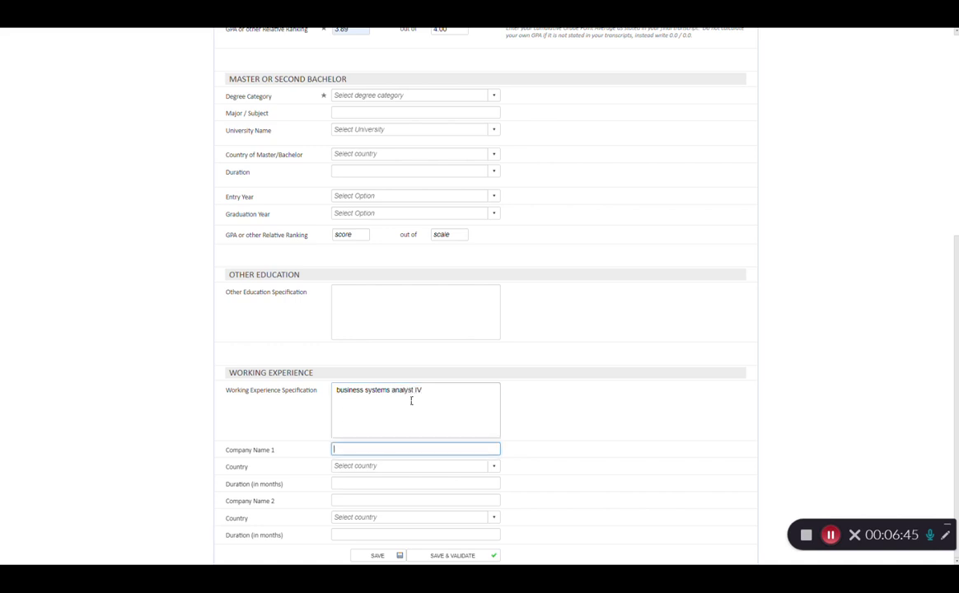
pyautogui.write('Was')
pyautogui.click(417, 470)
pyautogui.click(350, 466)
pyautogui.write('united')
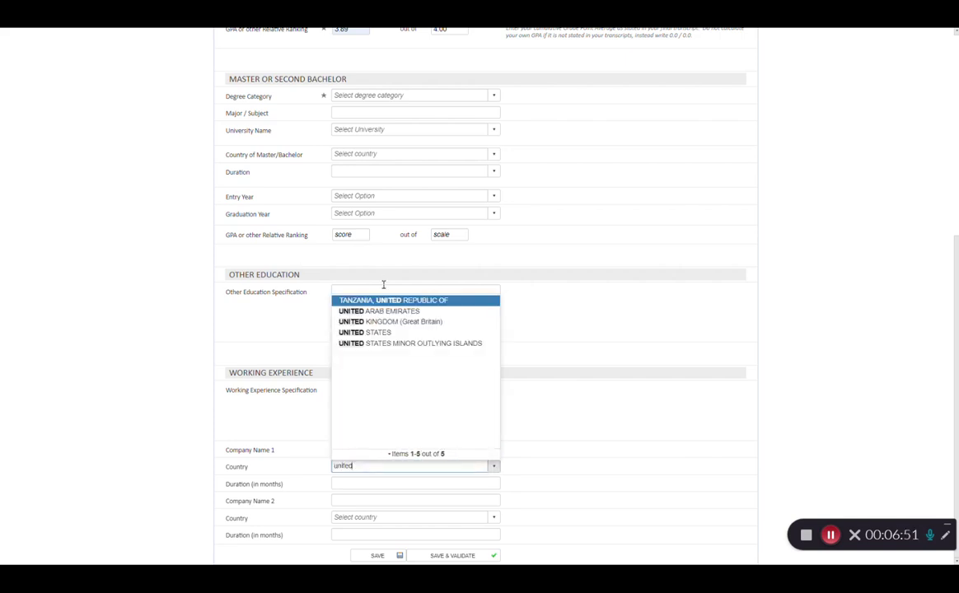
pyautogui.click(385, 333)
pyautogui.click(367, 484)
pyautogui.click(411, 506)
# Fill in the second company as University of California San Diego, UNITED STATES, and enter its duration in months.
pyautogui.click(336, 499)
pyautogui.click(437, 522)
pyautogui.click(369, 516)
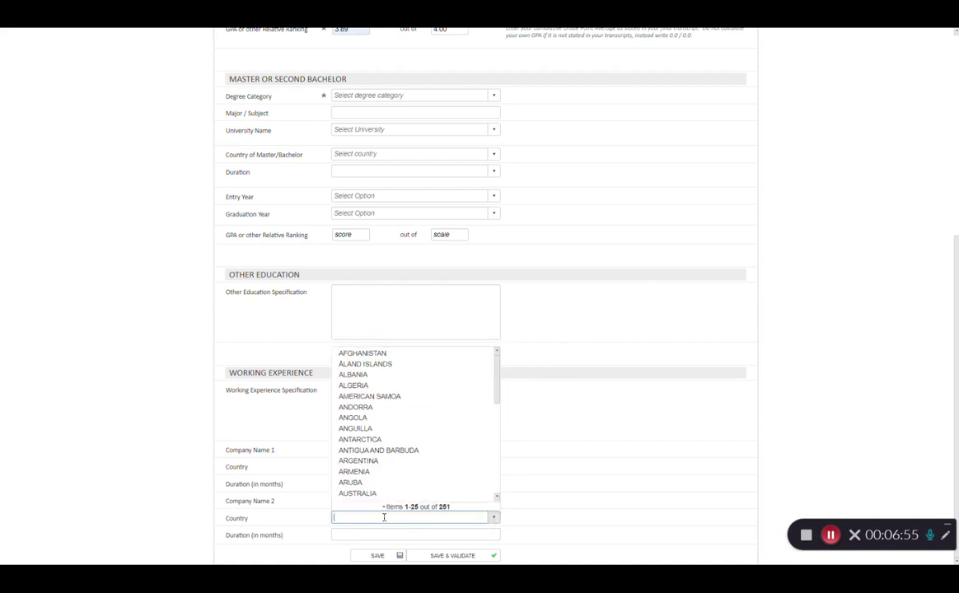
pyautogui.write('united state')
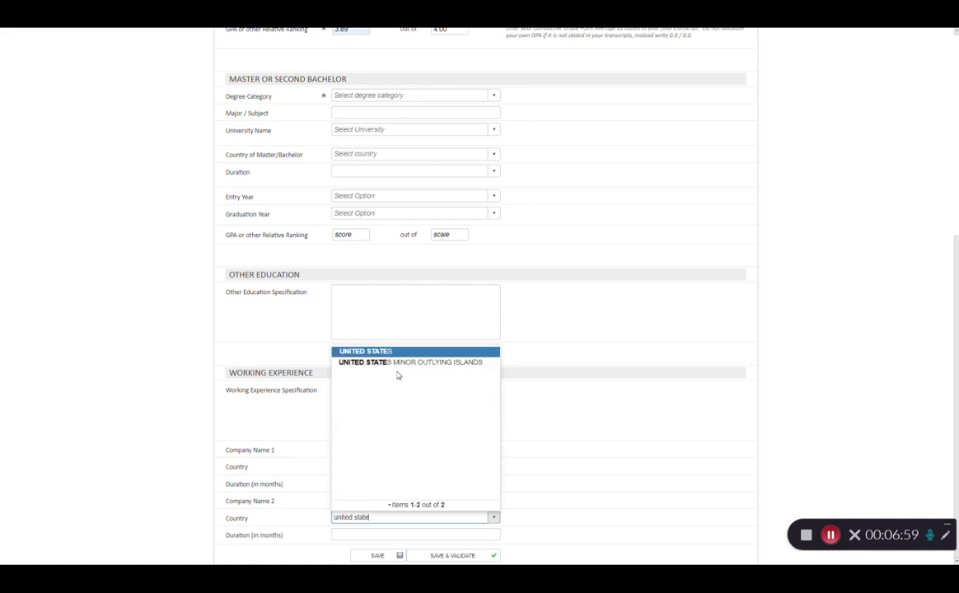
pyautogui.click(393, 352)
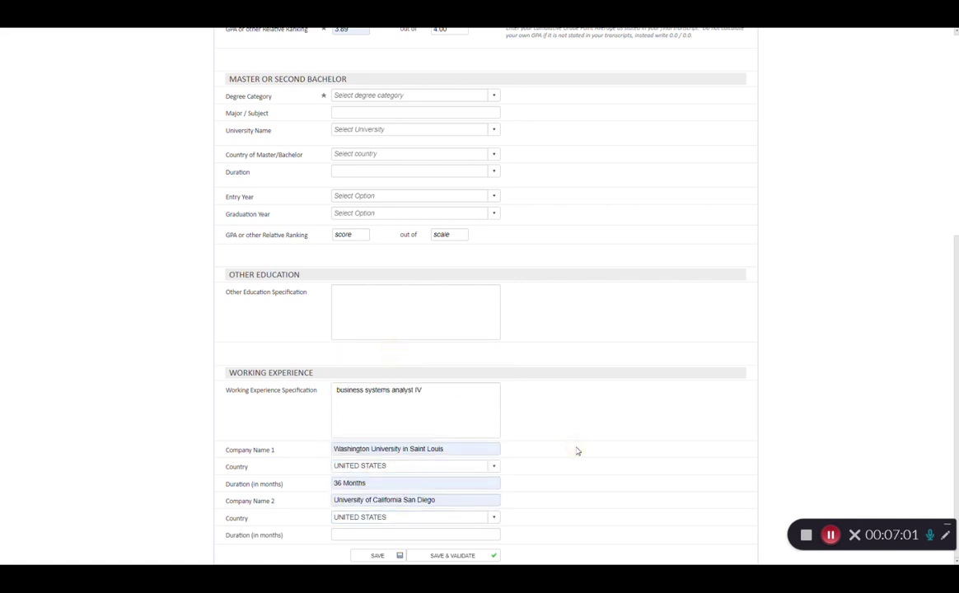
pyautogui.click(422, 534)
pyautogui.click(402, 513)
pyautogui.scroll(1, 609, 327)
pyautogui.scroll(5, 609, 328)
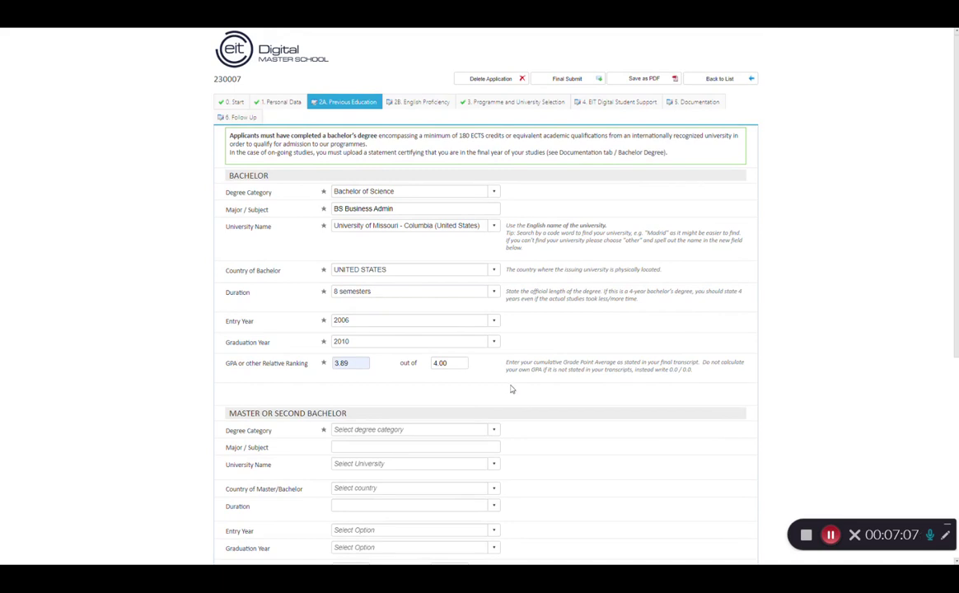
# Save and validate the previous education section, and open the English proficiency section.
pyautogui.scroll(-6, 511, 388)
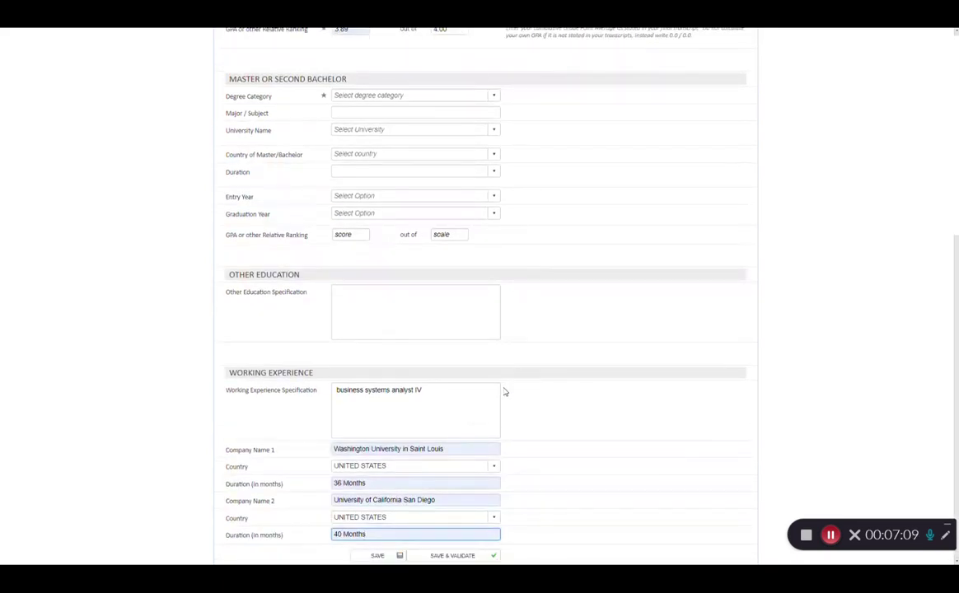
pyautogui.click(457, 556)
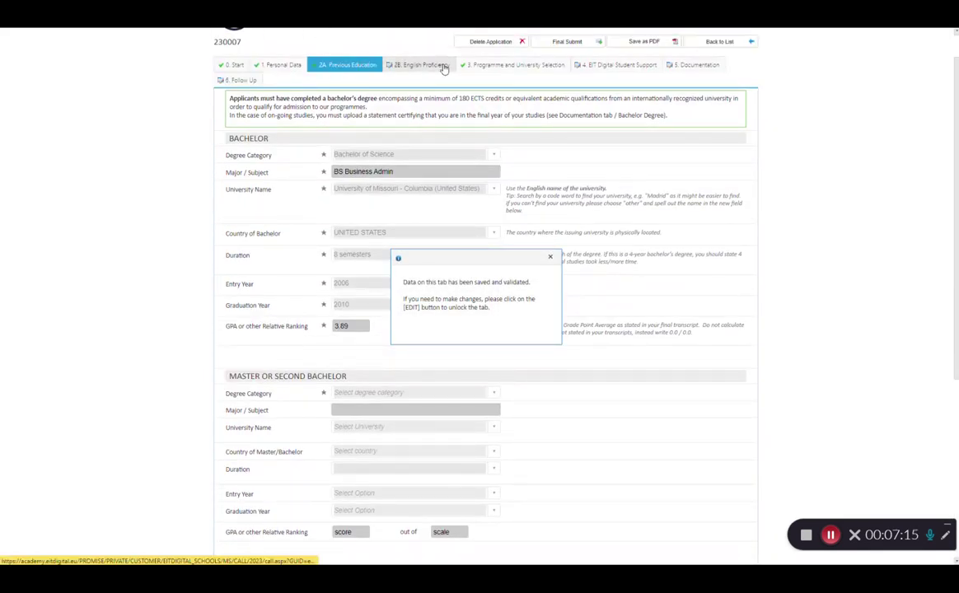
pyautogui.click(422, 65)
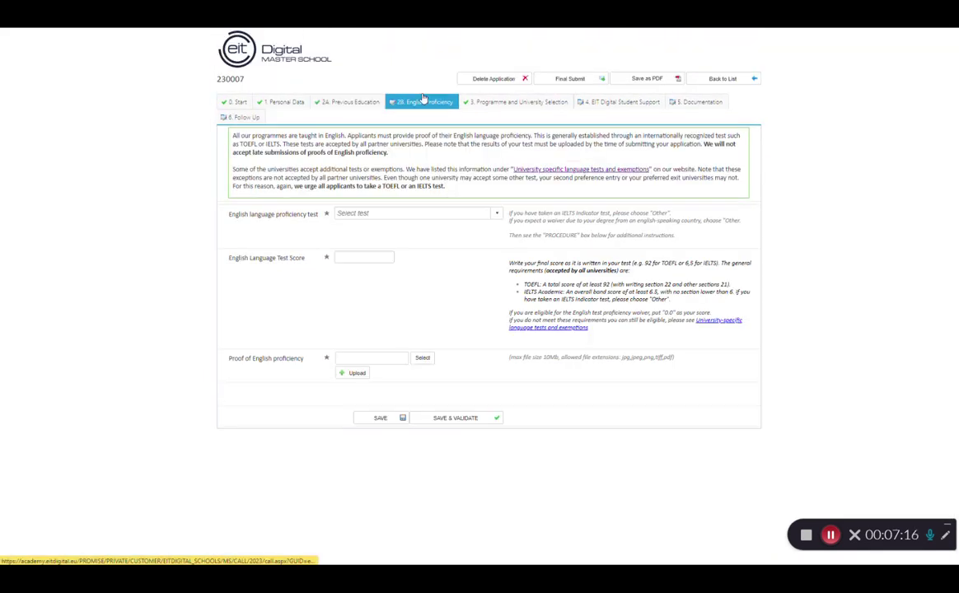
# Choose IELTS Academic Test as the English language proficiency test and review its IELTS procedure.
pyautogui.click(497, 215)
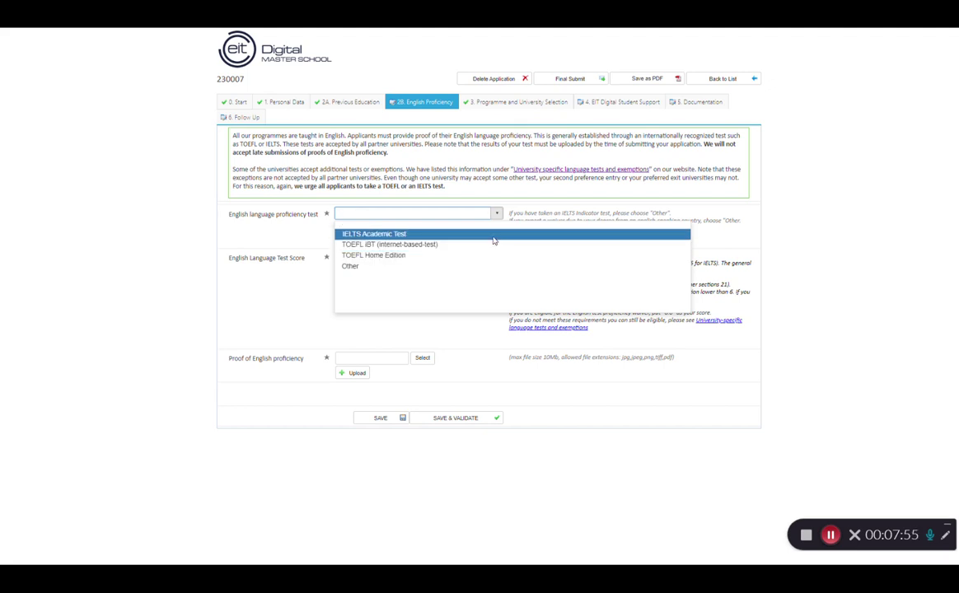
pyautogui.click(494, 235)
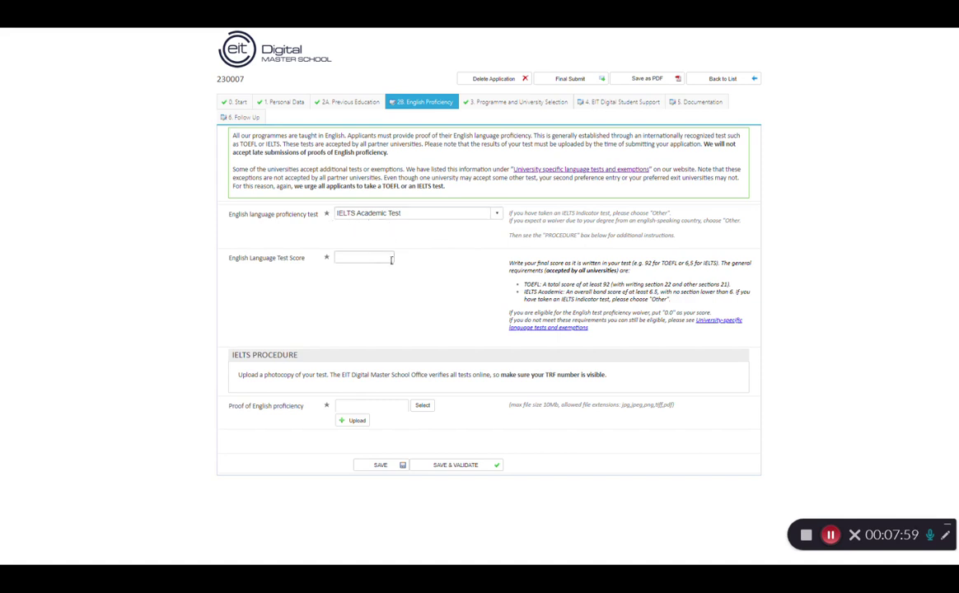
pyautogui.moveTo(233, 354); pyautogui.dragTo(619, 381)
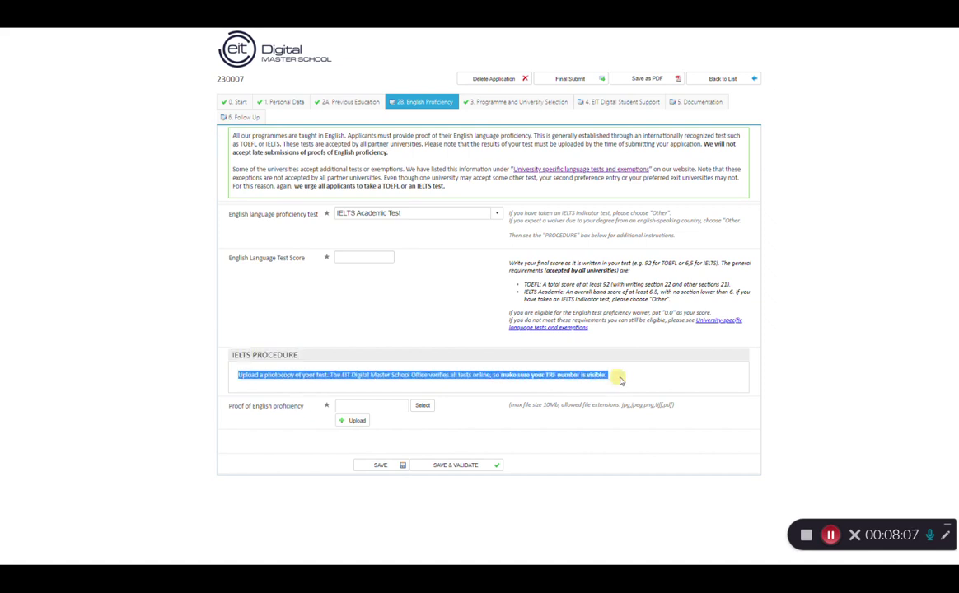
pyautogui.click(289, 388)
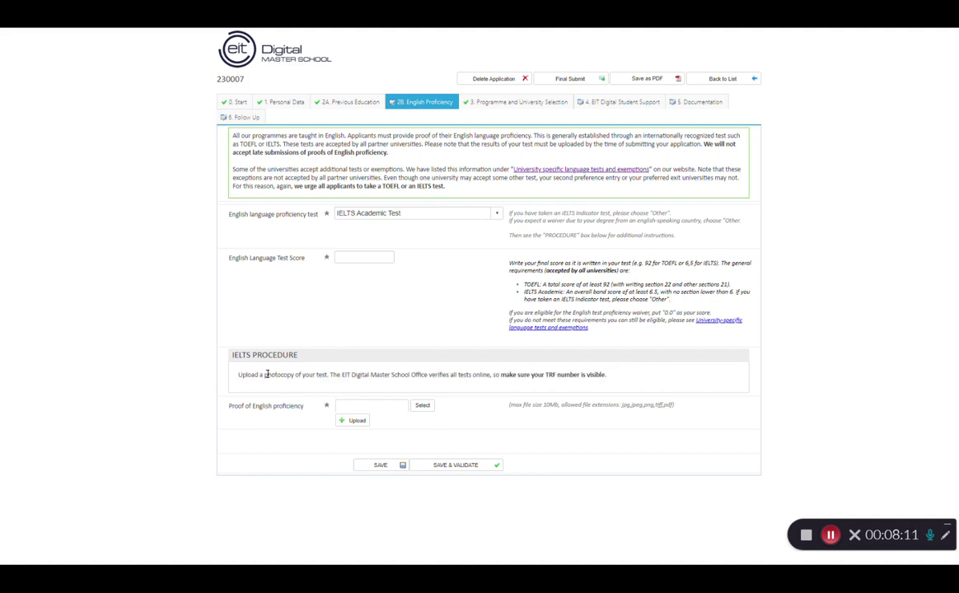
# Set the English language proficiency test to Other and specify it as "waiver, degree from USA".
pyautogui.click(362, 213)
pyautogui.click(370, 265)
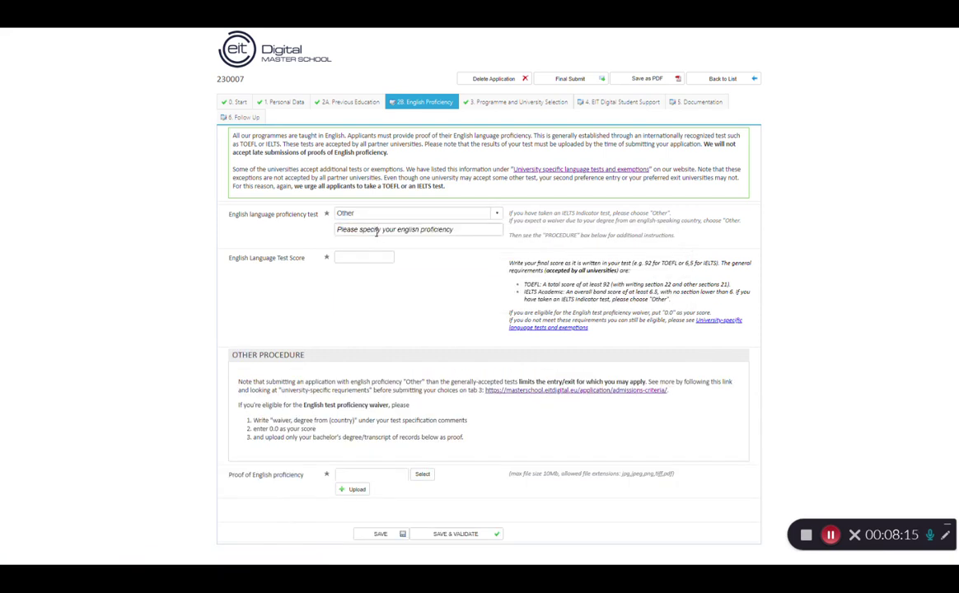
pyautogui.click(376, 232)
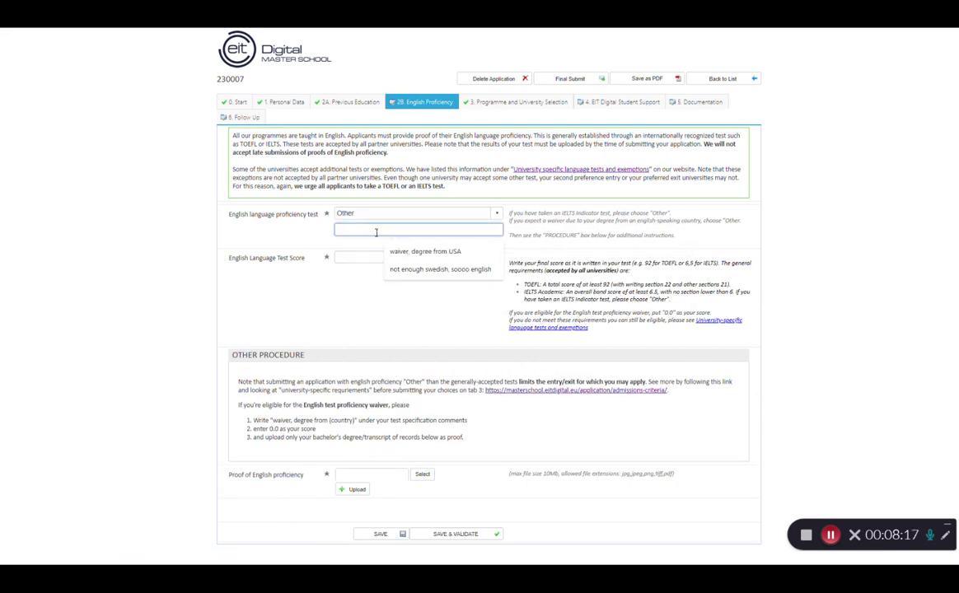
pyautogui.click(462, 253)
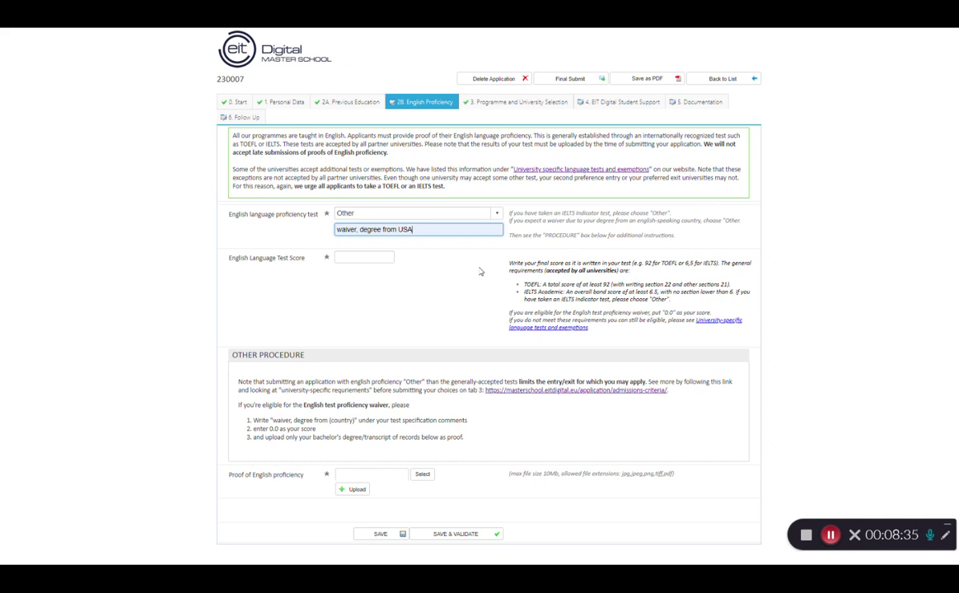
# Enter 0.0 as the English language test score.
pyautogui.click(370, 258)
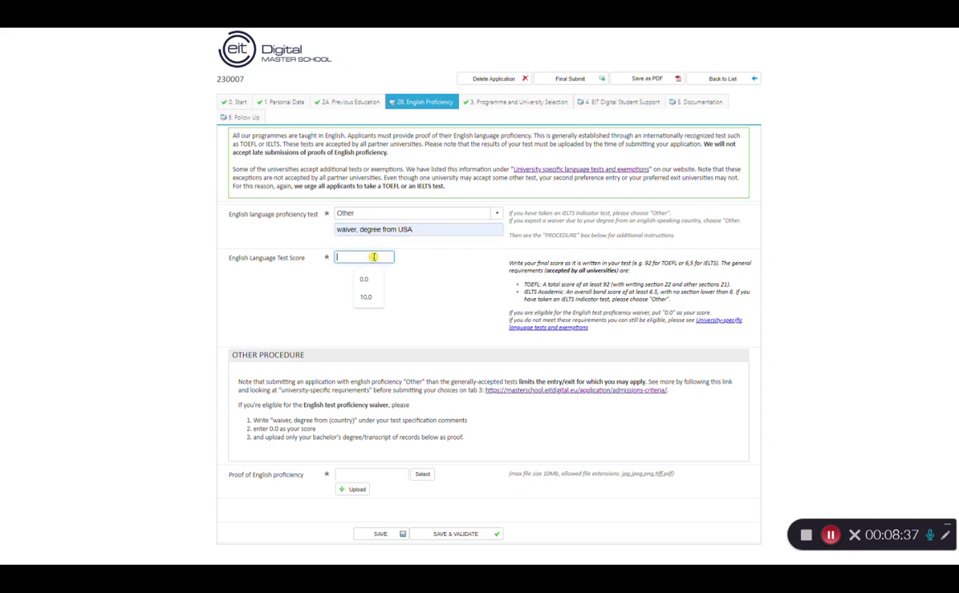
pyautogui.write('00')
pyautogui.press('BackSpace')
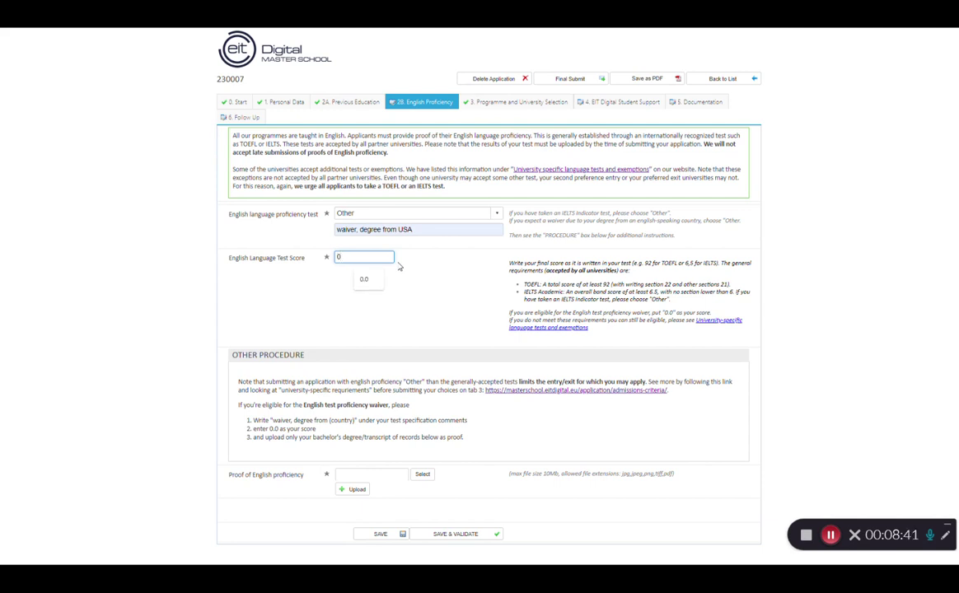
pyautogui.write('.0')
pyautogui.click(587, 285)
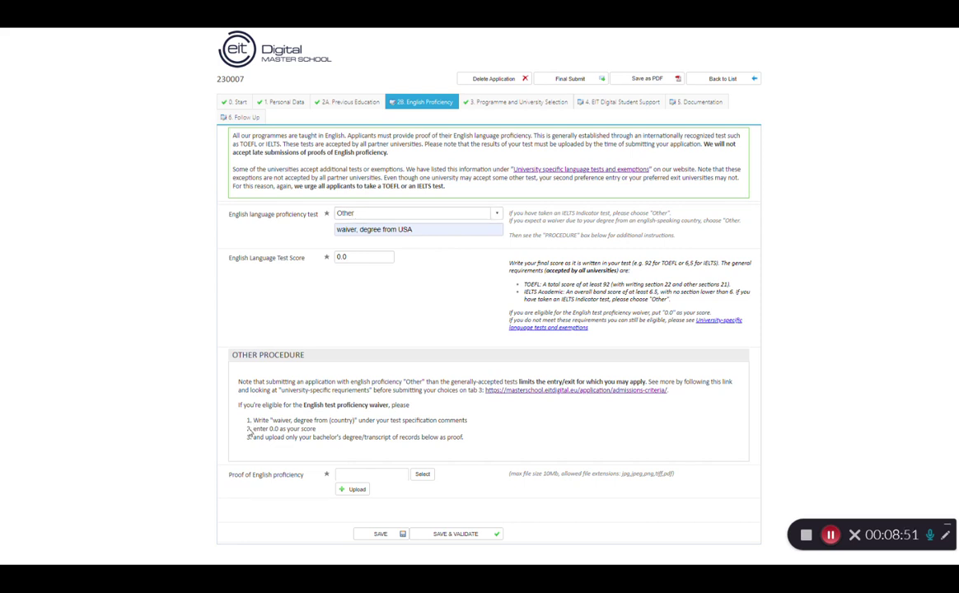
# Upload "PDF uploaded by MSO staff for data integrity purposes.pdf" as proof of English proficiency, and save and validate the section.
pyautogui.moveTo(253, 421); pyautogui.dragTo(355, 423)
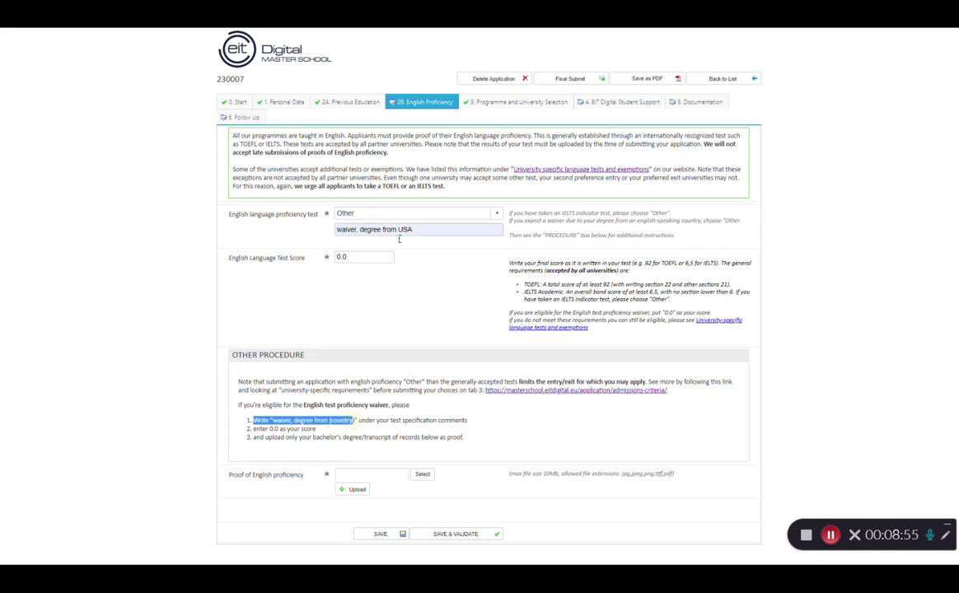
pyautogui.moveTo(262, 428); pyautogui.dragTo(306, 429)
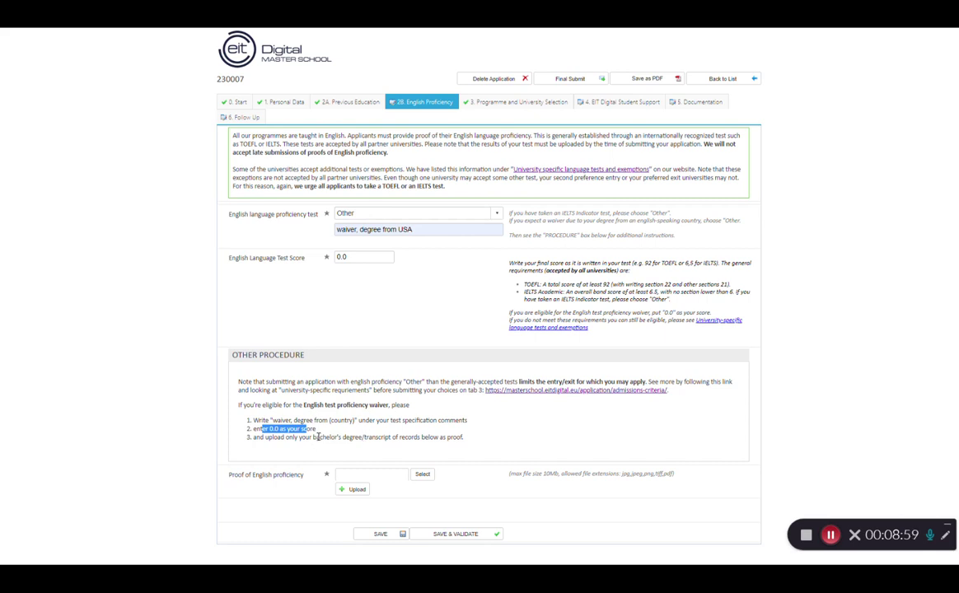
pyautogui.moveTo(316, 437); pyautogui.dragTo(420, 437)
pyautogui.click(415, 476)
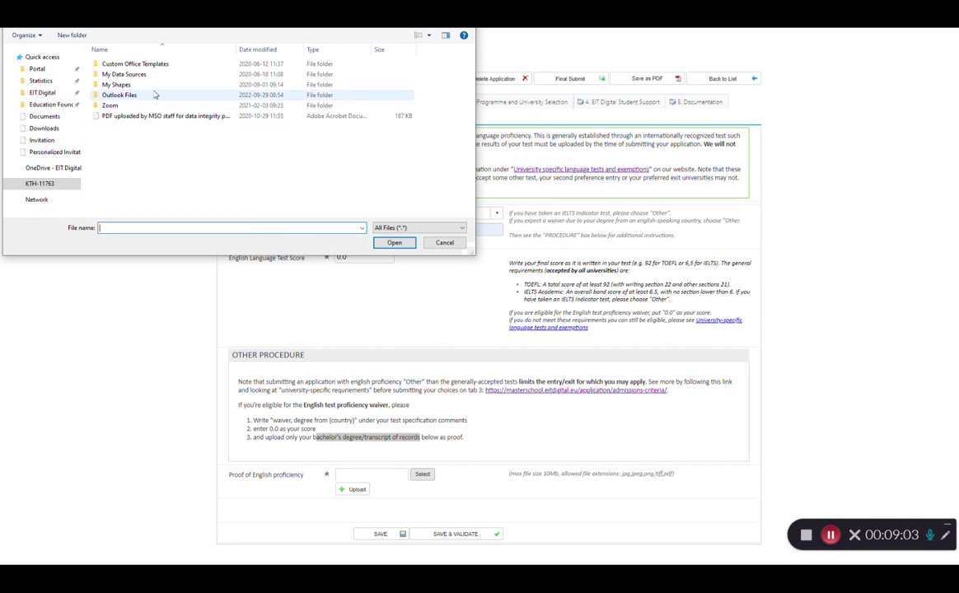
pyautogui.click(136, 115)
pyautogui.click(394, 242)
pyautogui.click(359, 501)
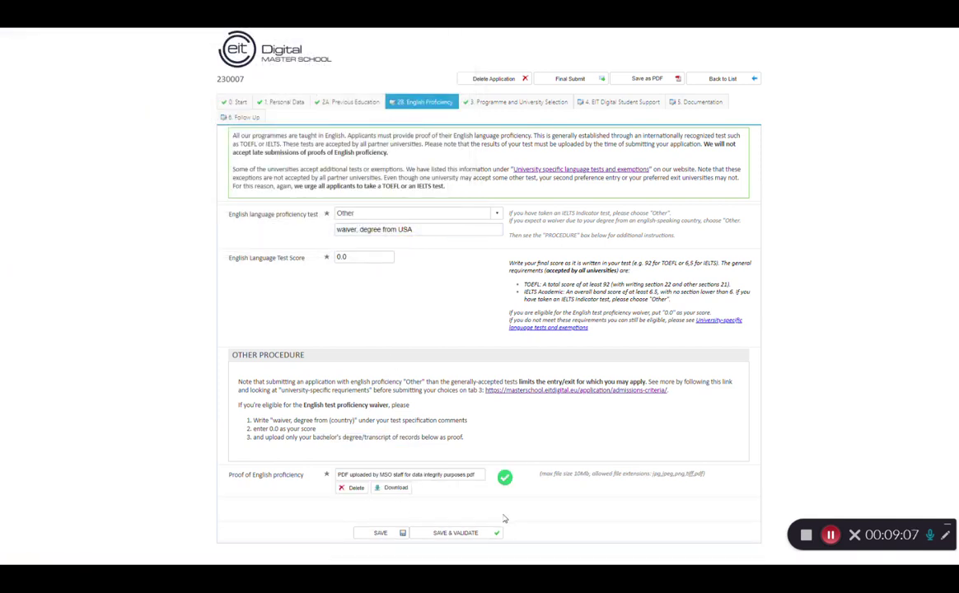
pyautogui.click(474, 533)
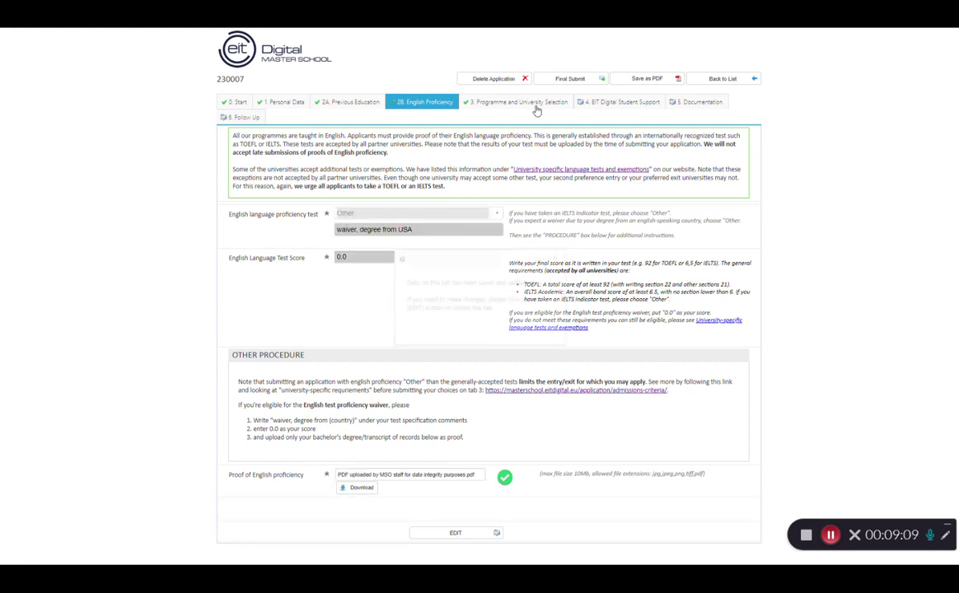
# Answer Yes to applying for an EIT Digital Scholarship, and save and validate the student support section.
pyautogui.click(613, 102)
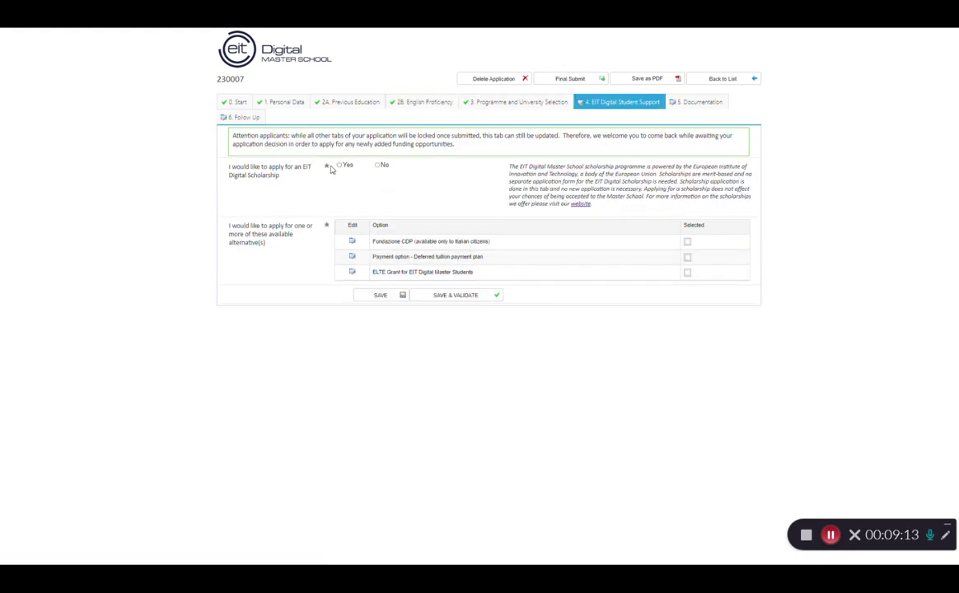
pyautogui.click(339, 165)
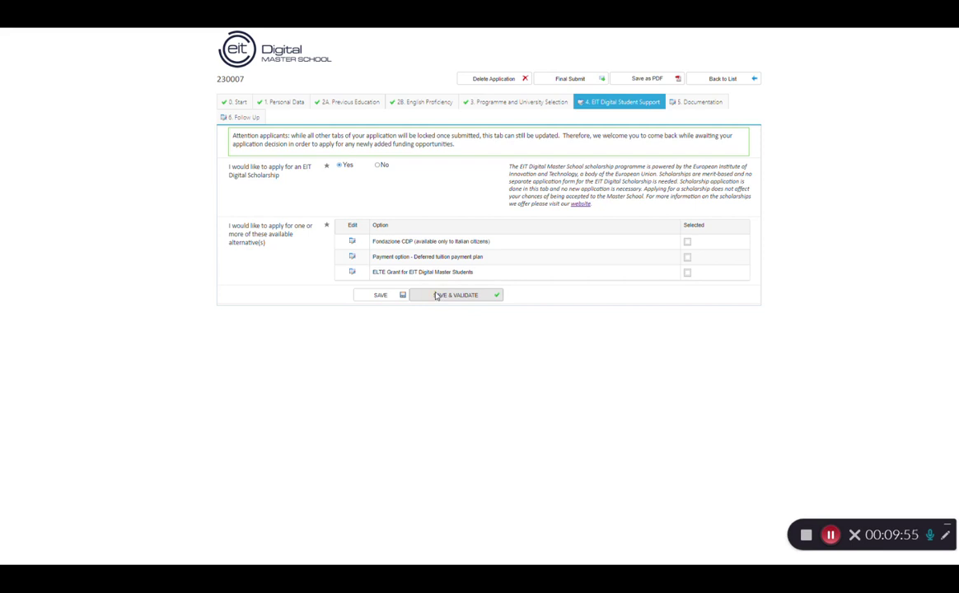
pyautogui.click(437, 295)
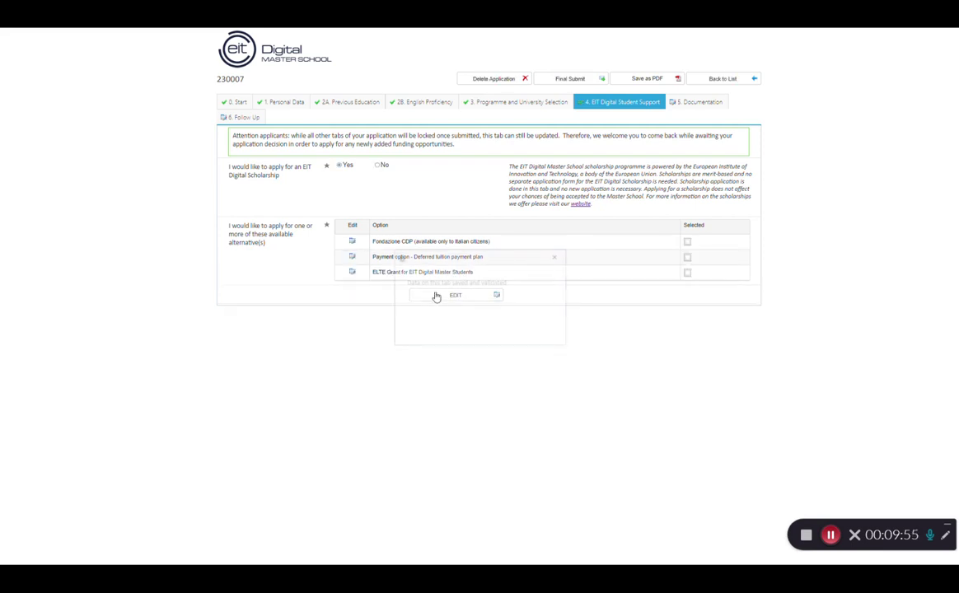
# In the documentation section, attach "PDF uploaded by MSO staff for data integrity purposes.pdf" for both the bachelor degree and the transcript of records.
pyautogui.click(718, 108)
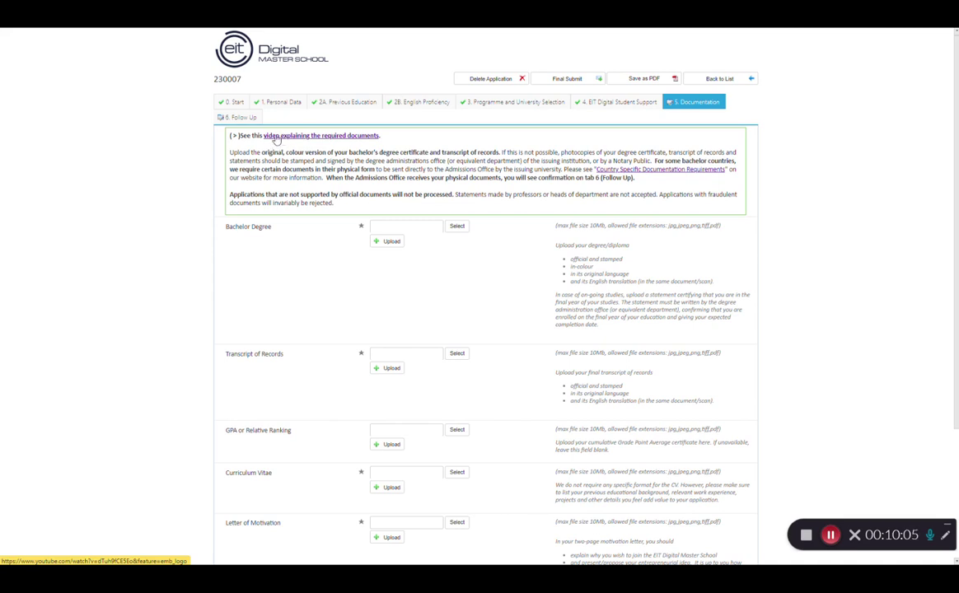
pyautogui.moveTo(254, 136); pyautogui.dragTo(398, 141)
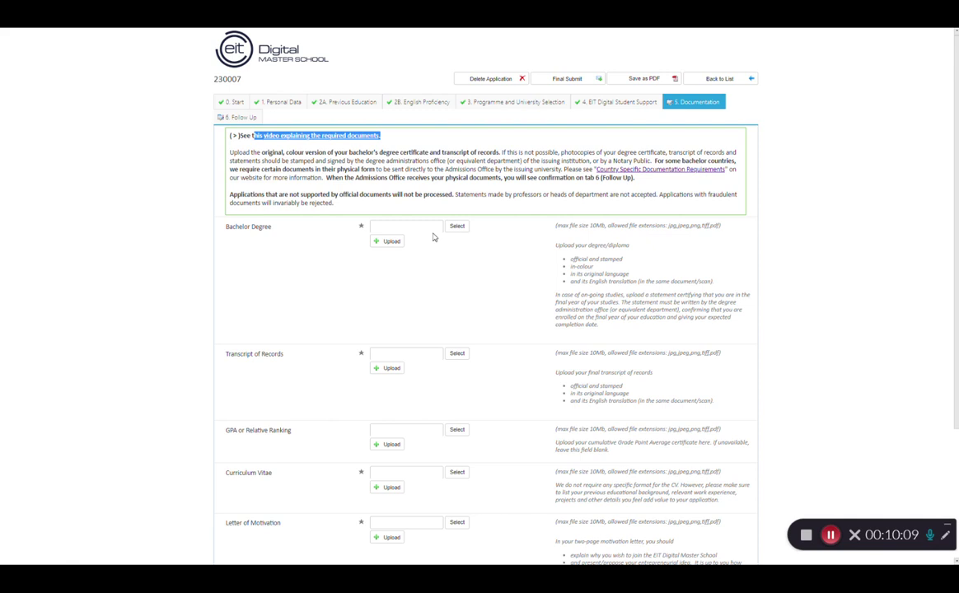
pyautogui.click(458, 226)
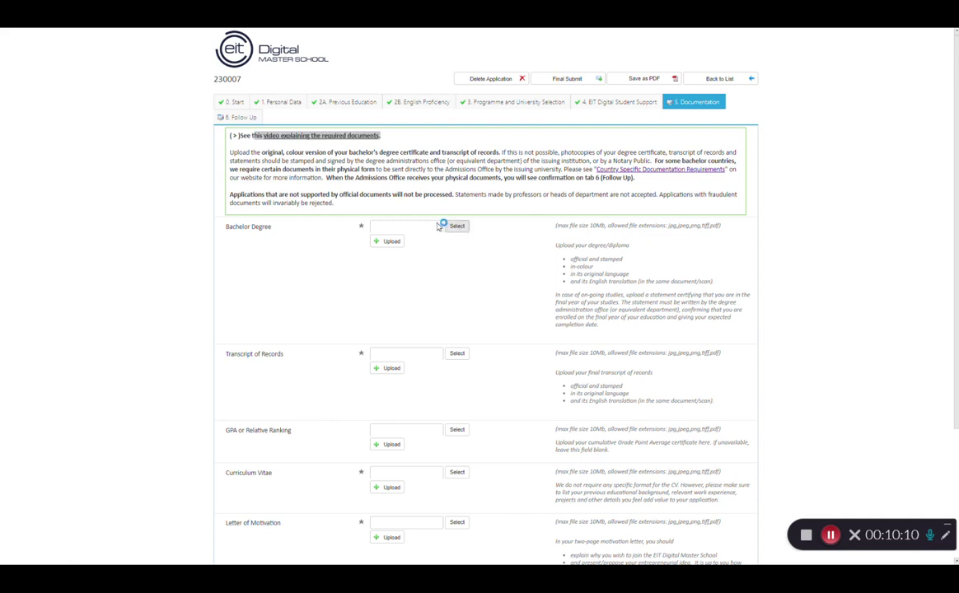
pyautogui.click(165, 115)
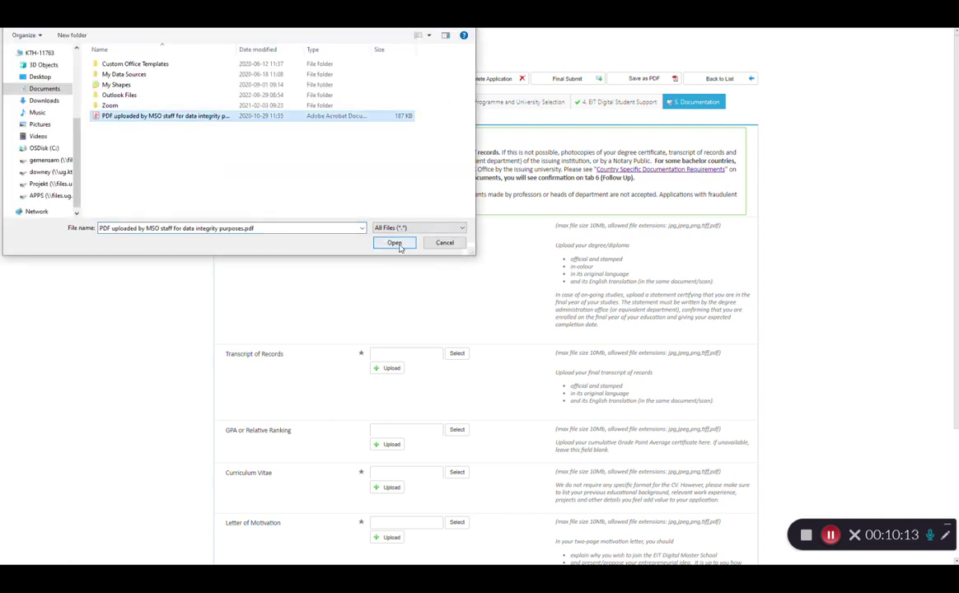
pyautogui.click(395, 242)
pyautogui.click(465, 353)
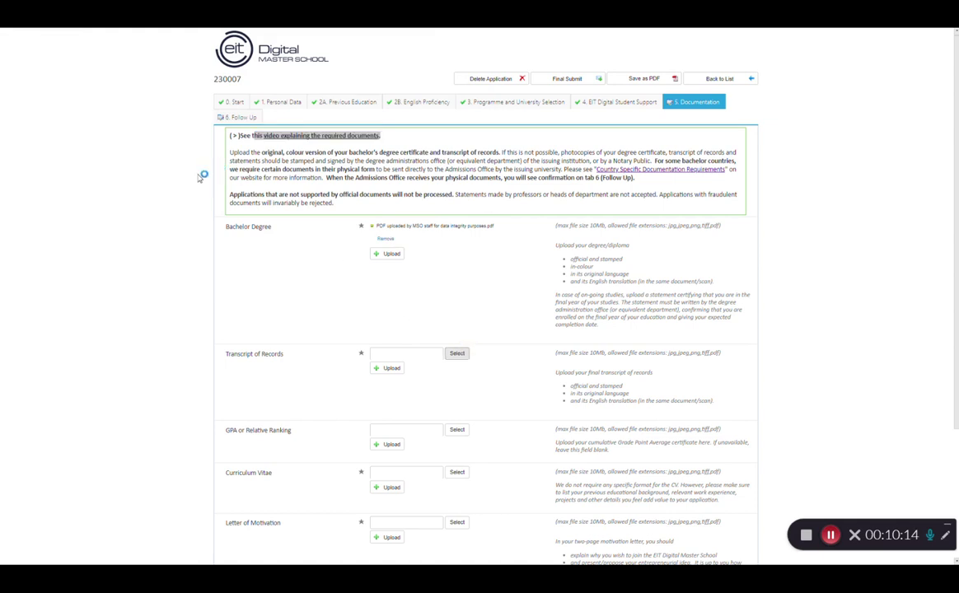
pyautogui.doubleClick(173, 117)
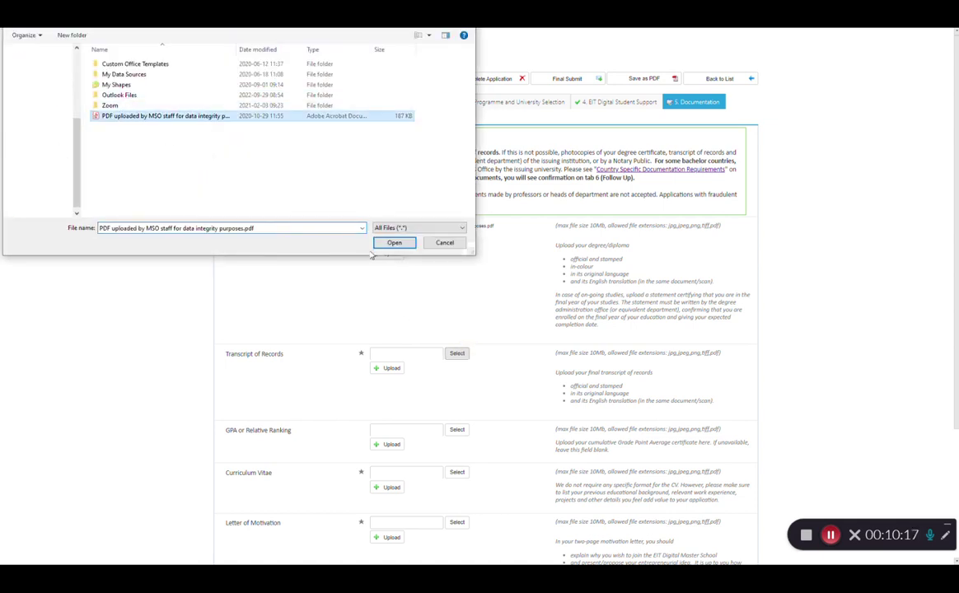
pyautogui.scroll(-2, 450, 362)
pyautogui.click(470, 328)
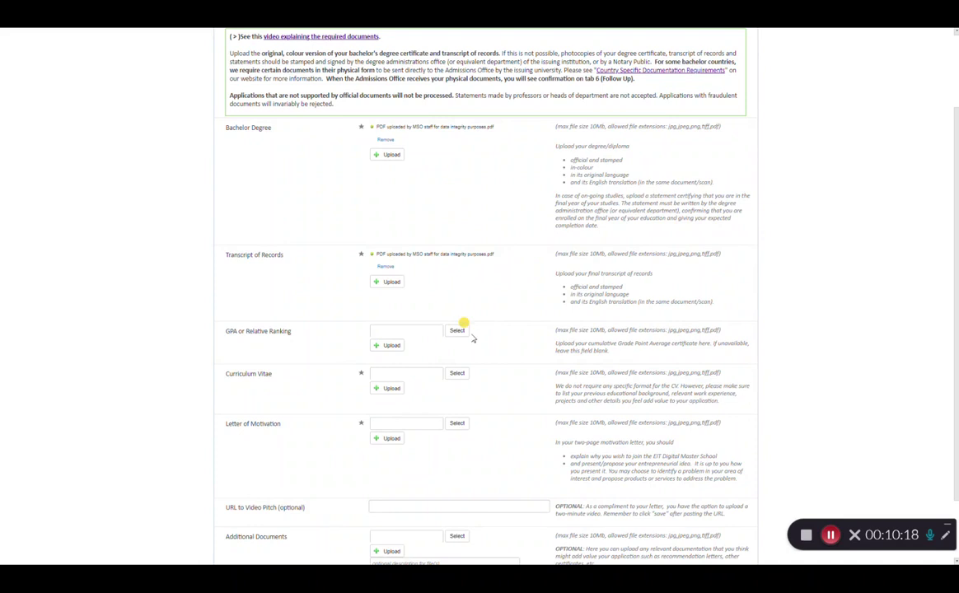
pyautogui.click(461, 333)
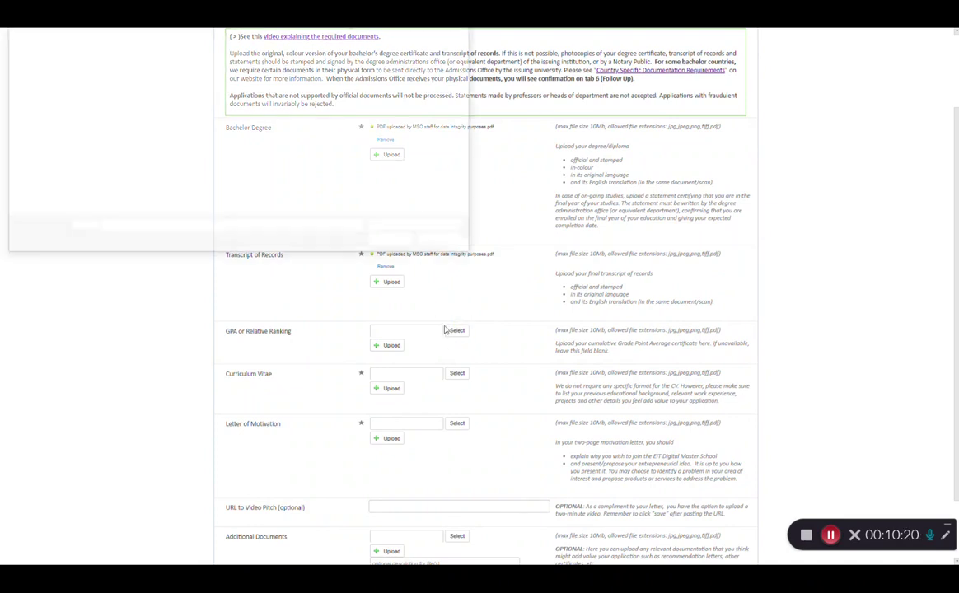
pyautogui.click(447, 243)
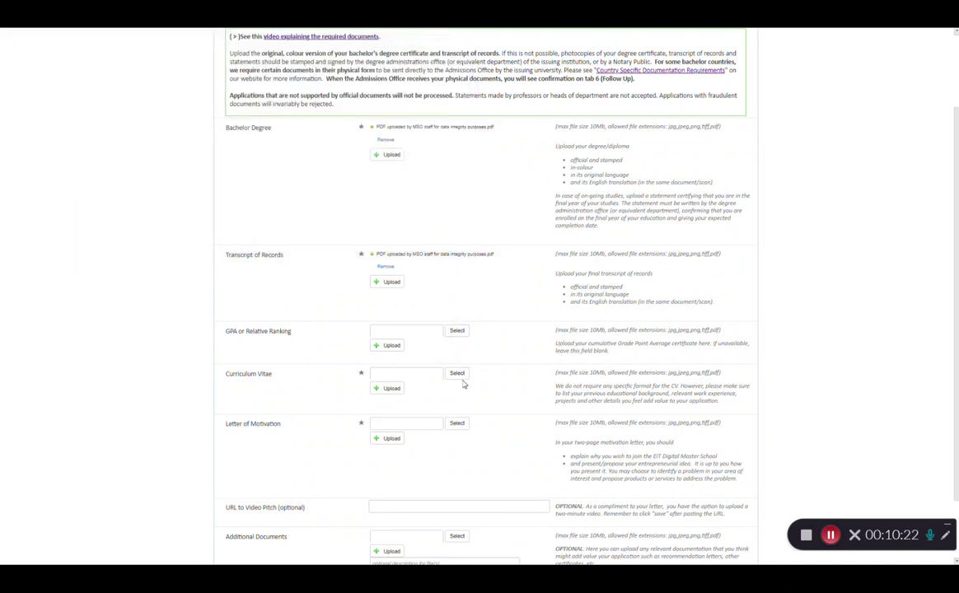
# Attach "PDF uploaded by MSO staff for data integrity purposes.pdf" for both the curriculum vitae and the letter of motivation.
pyautogui.click(459, 374)
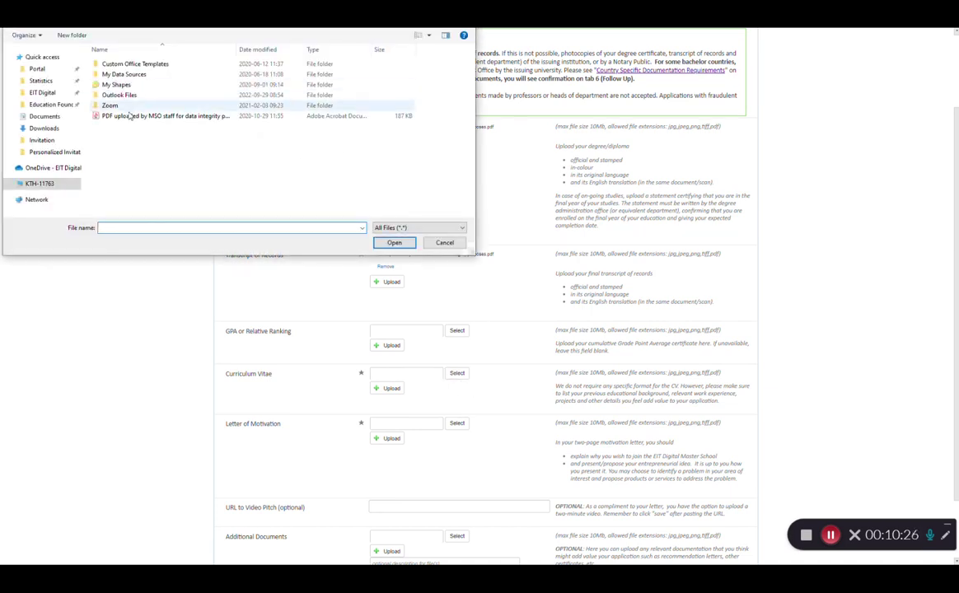
pyautogui.click(132, 115)
pyautogui.click(395, 242)
pyautogui.click(399, 388)
pyautogui.click(155, 115)
pyautogui.click(394, 243)
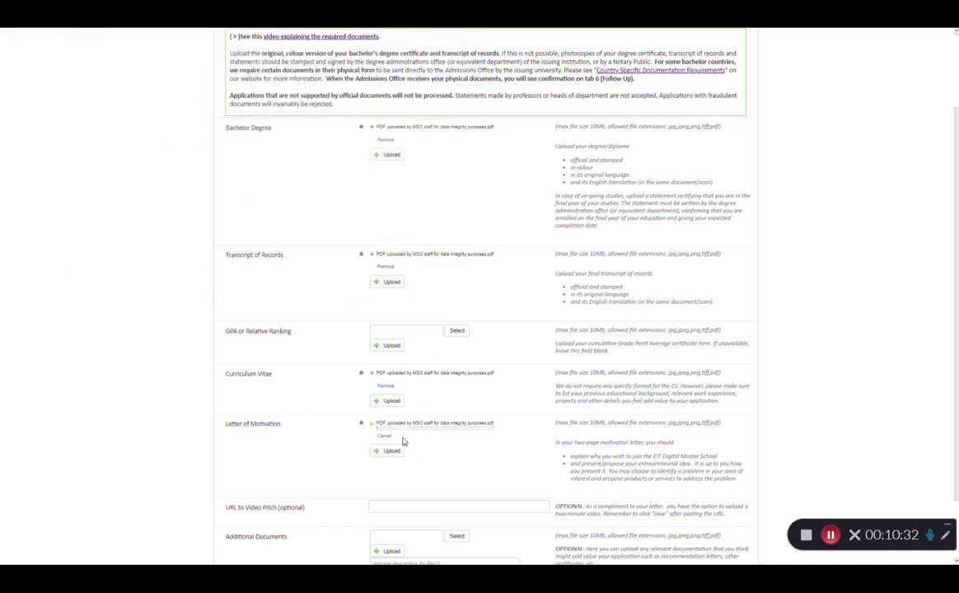
# Upload the attached files for the bachelor degree, transcript of records, curriculum vitae and letter of motivation.
pyautogui.click(375, 156)
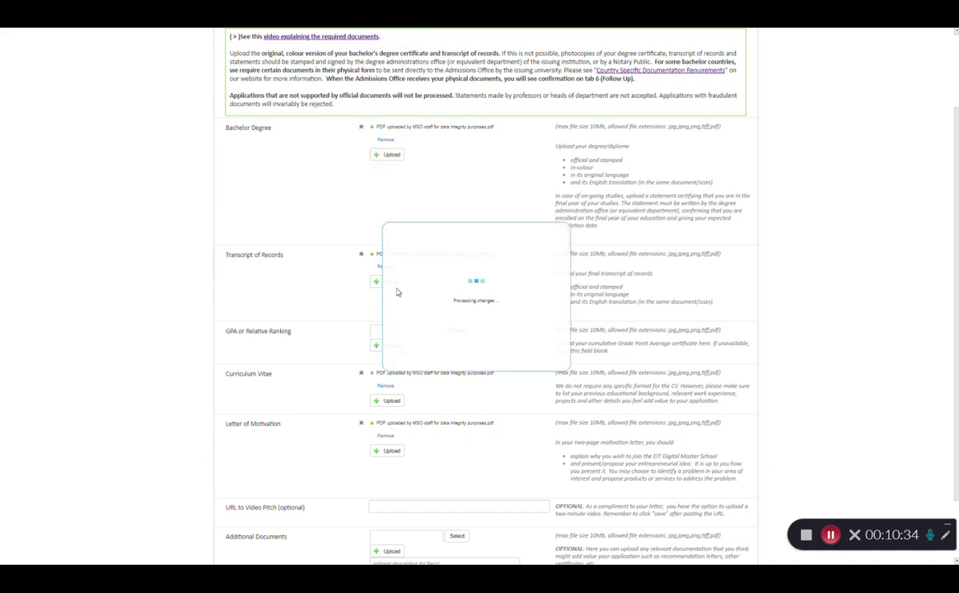
pyautogui.click(398, 288)
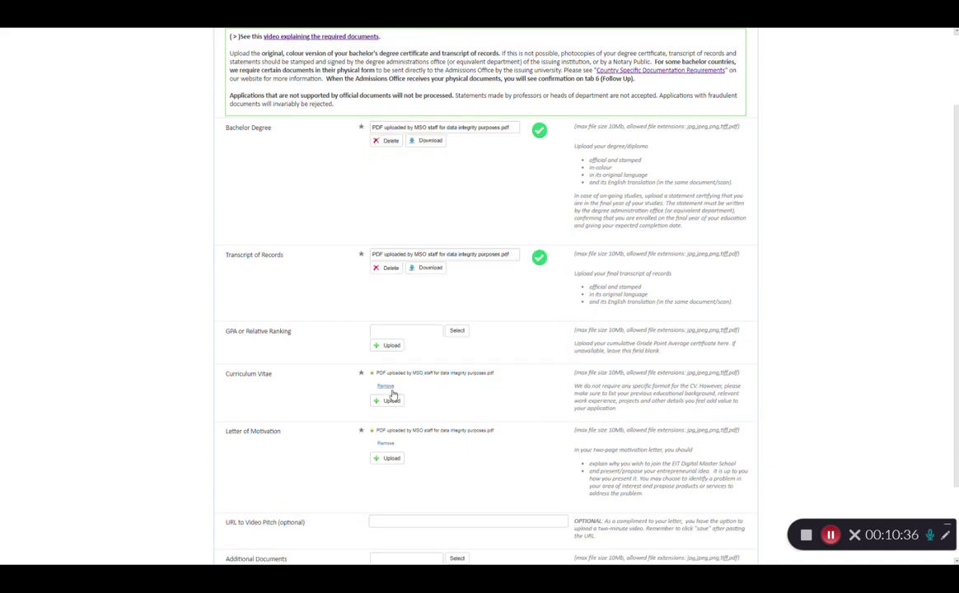
pyautogui.click(392, 400)
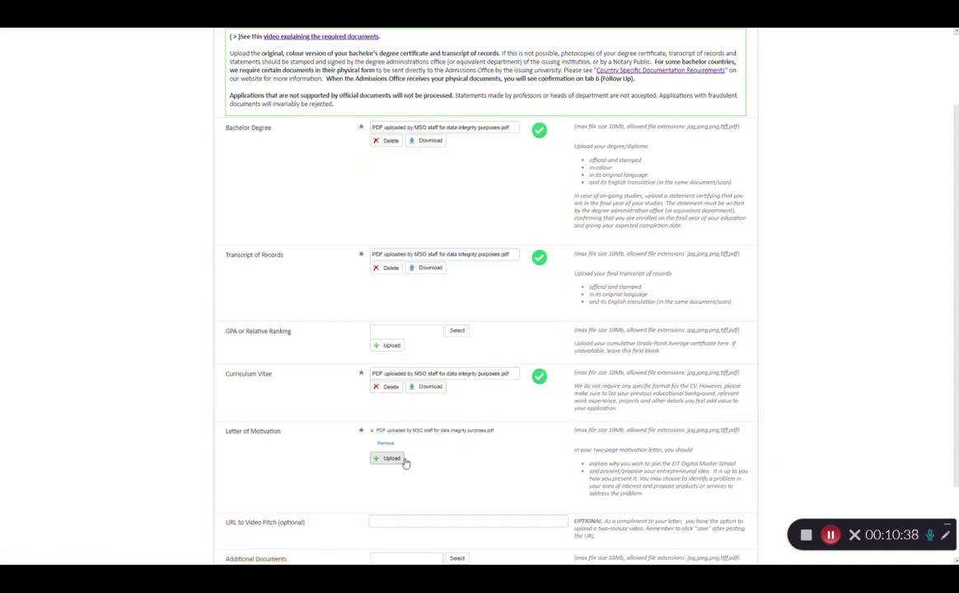
pyautogui.click(394, 459)
# Save and validate the documentation section without a video pitch URL, confirming that all uploaded official documents are fine.
pyautogui.scroll(-2, 494, 455)
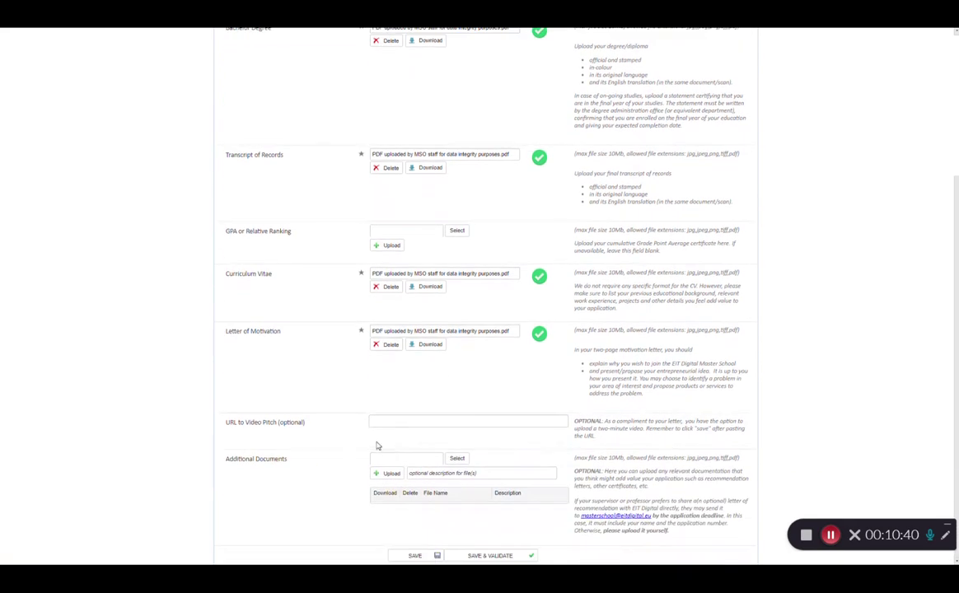
pyautogui.click(387, 424)
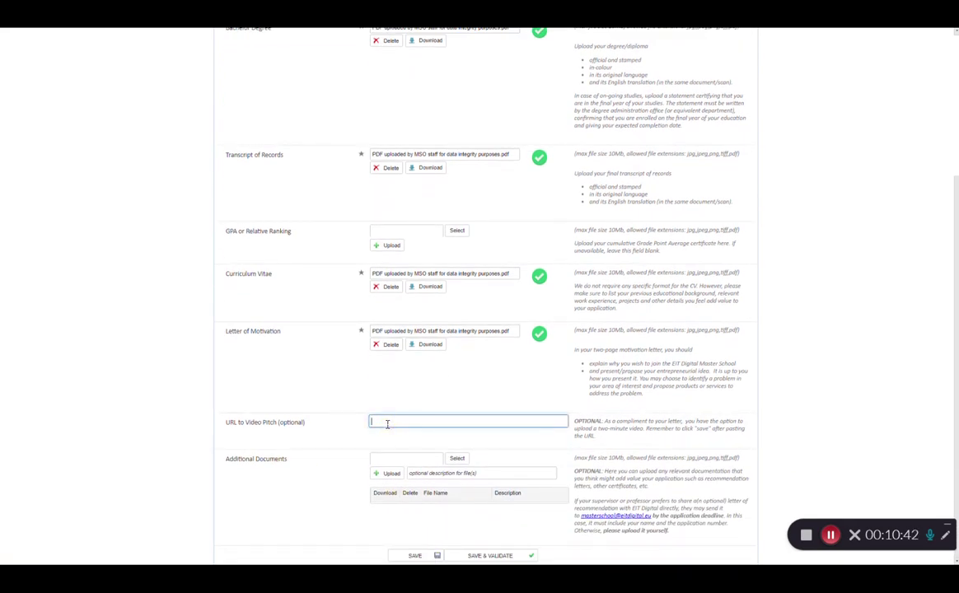
pyautogui.click(333, 436)
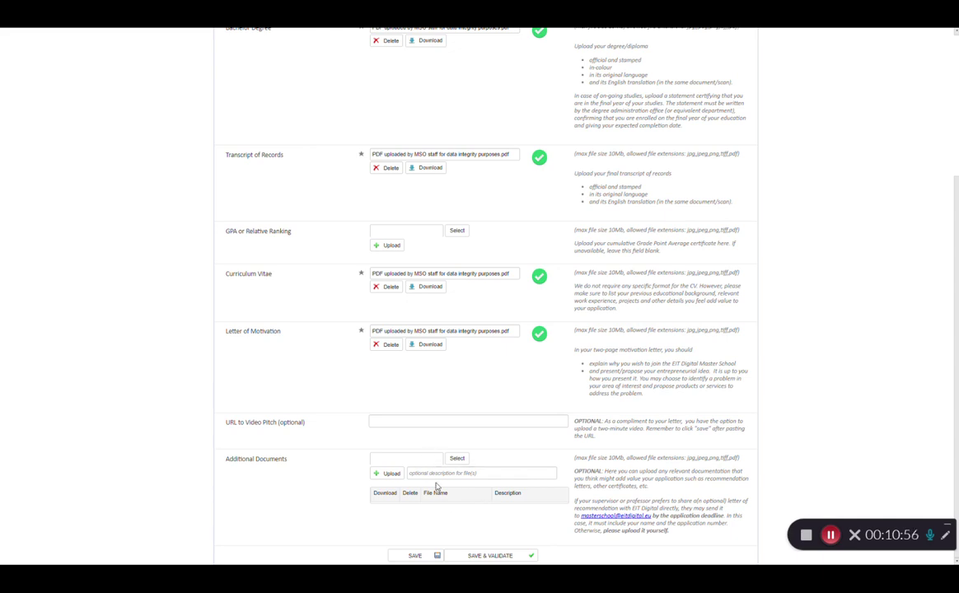
pyautogui.click(491, 556)
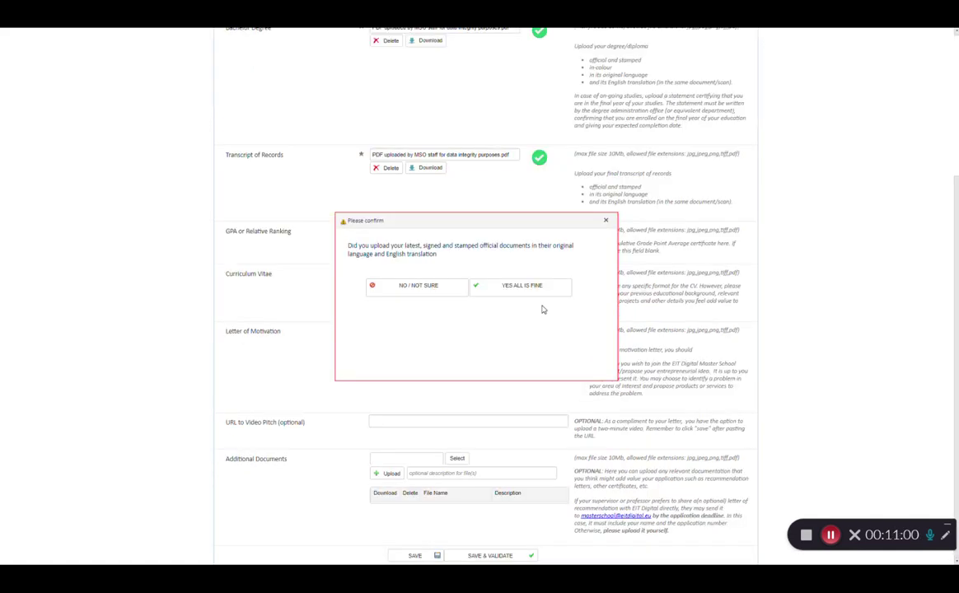
pyautogui.moveTo(402, 245); pyautogui.dragTo(464, 257)
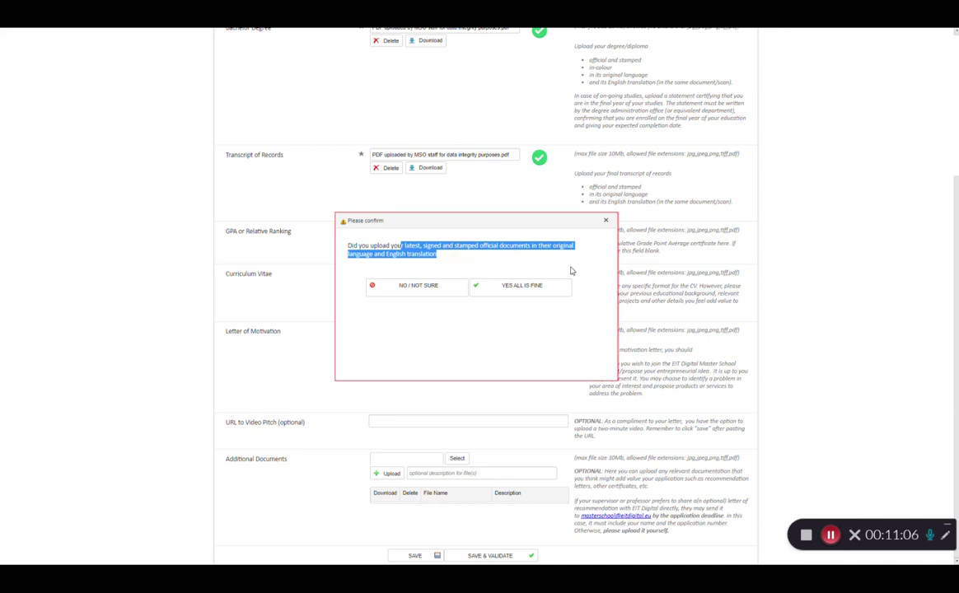
pyautogui.click(535, 293)
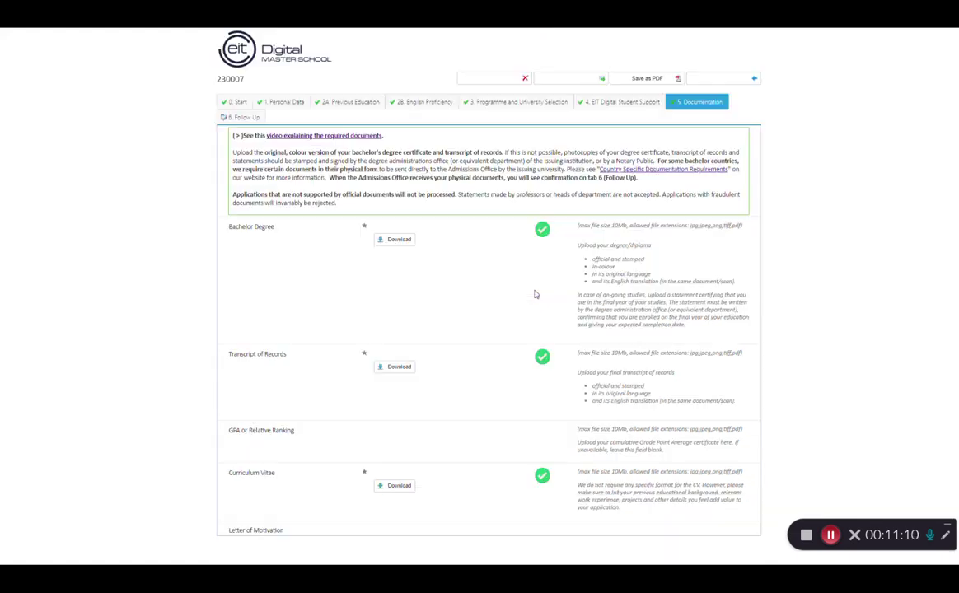
pyautogui.click(550, 241)
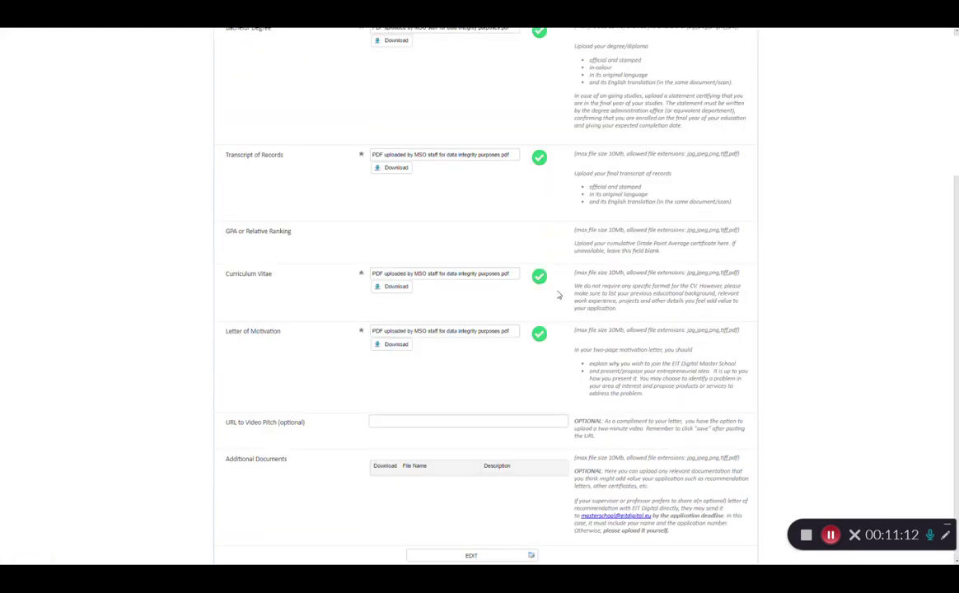
pyautogui.scroll(5, 560, 293)
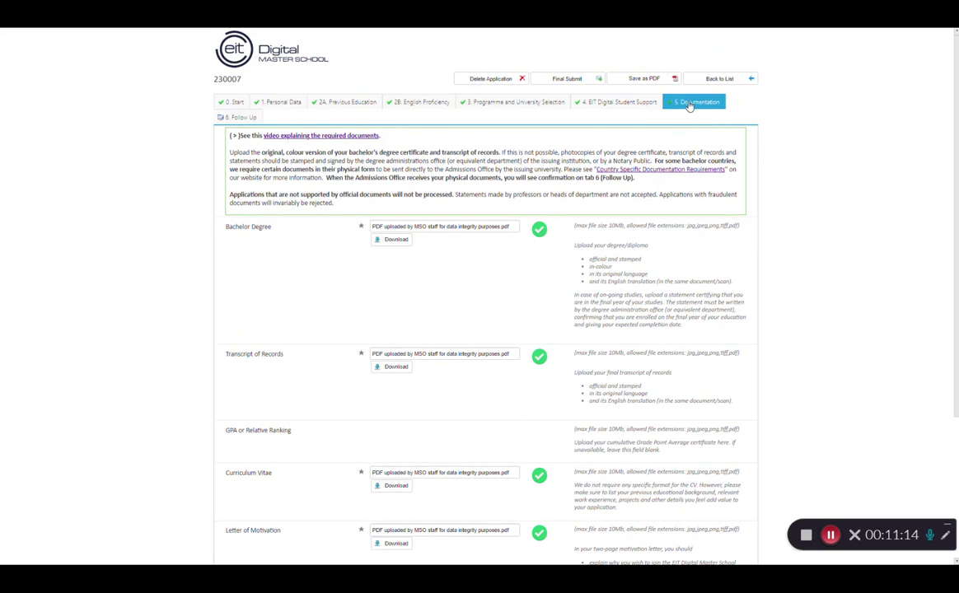
# Check the Current Submitted Status in the Follow Up section and make the final submission of the application.
pyautogui.click(236, 118)
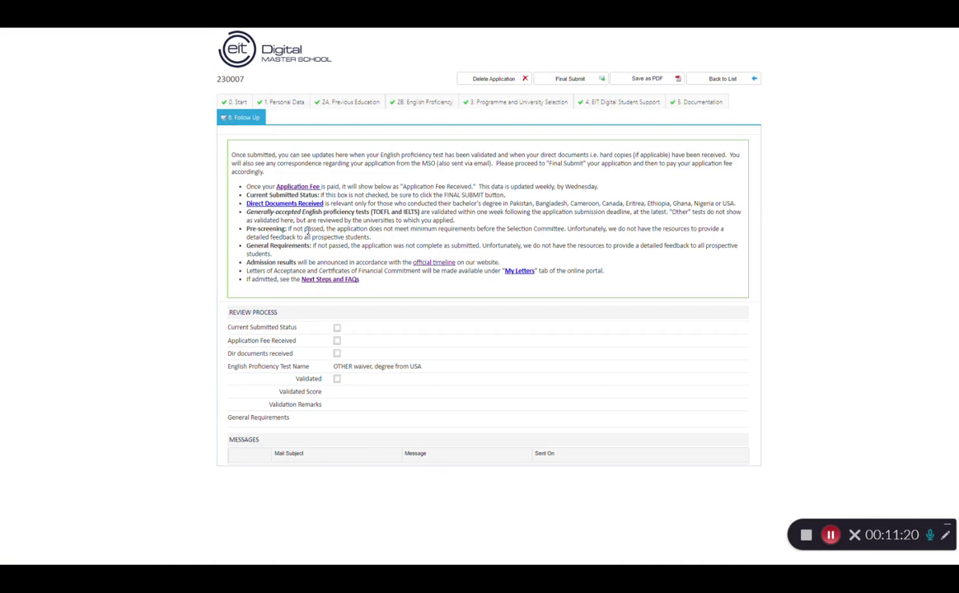
pyautogui.moveTo(235, 327); pyautogui.dragTo(354, 331)
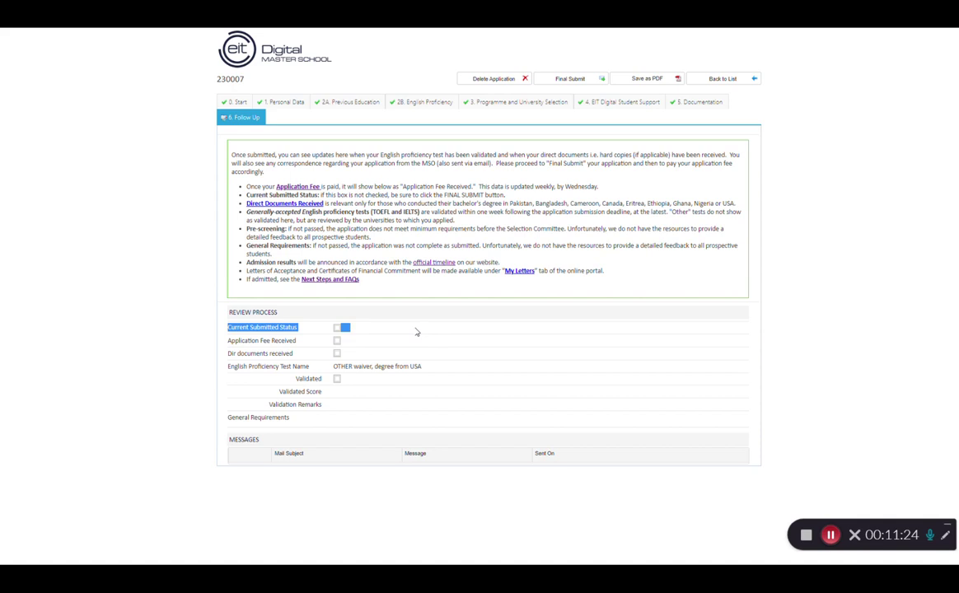
pyautogui.click(415, 331)
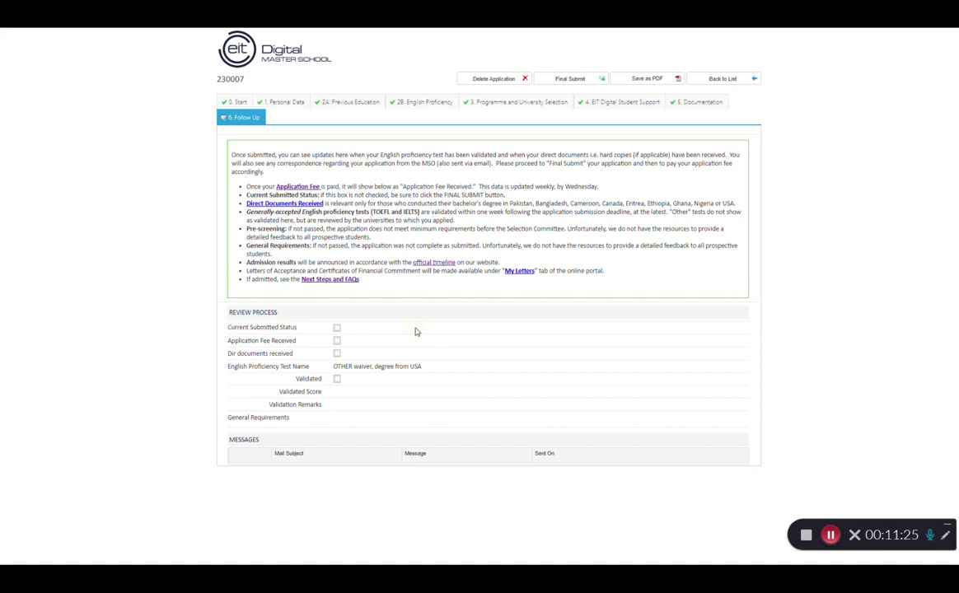
pyautogui.click(569, 81)
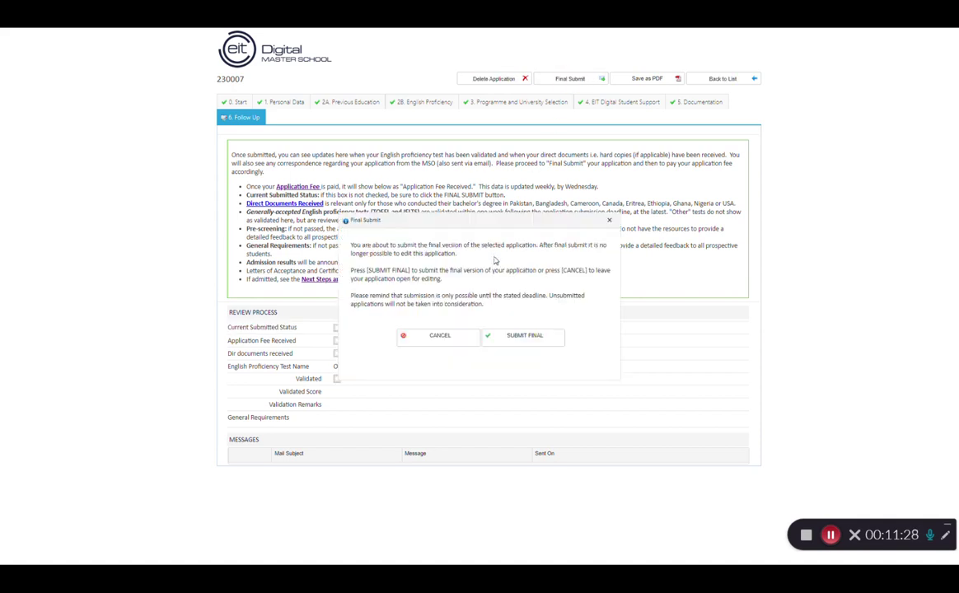
pyautogui.click(542, 334)
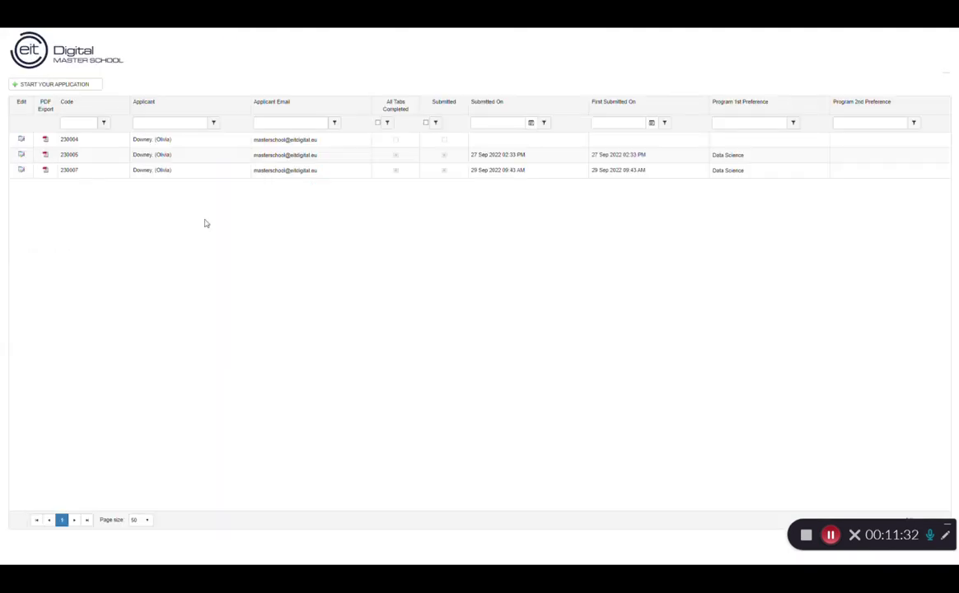
# Reopen the submitted application, dismiss the lock notice and check its Current Submitted Status in the Follow Up section.
pyautogui.click(23, 171)
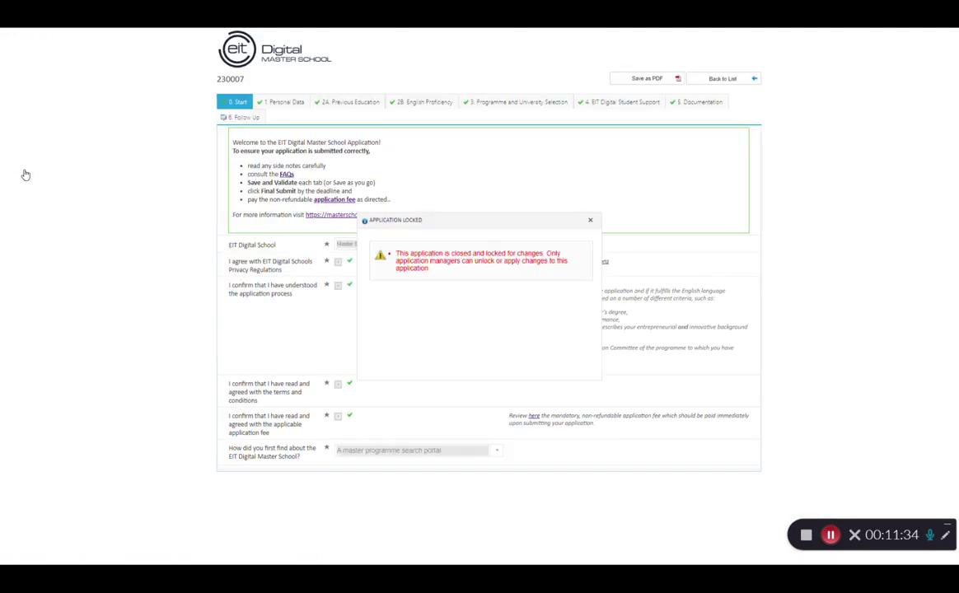
pyautogui.click(591, 220)
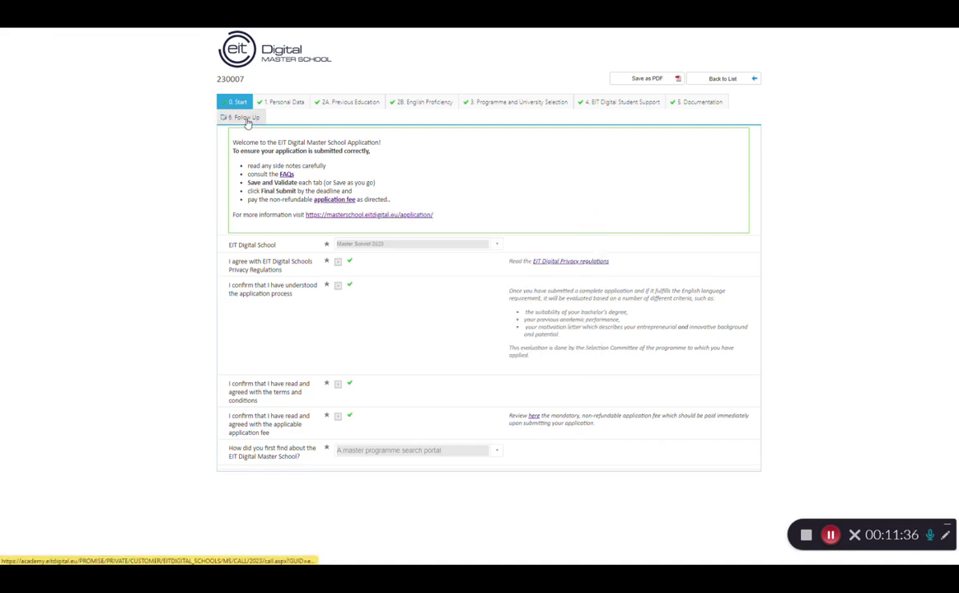
pyautogui.click(244, 118)
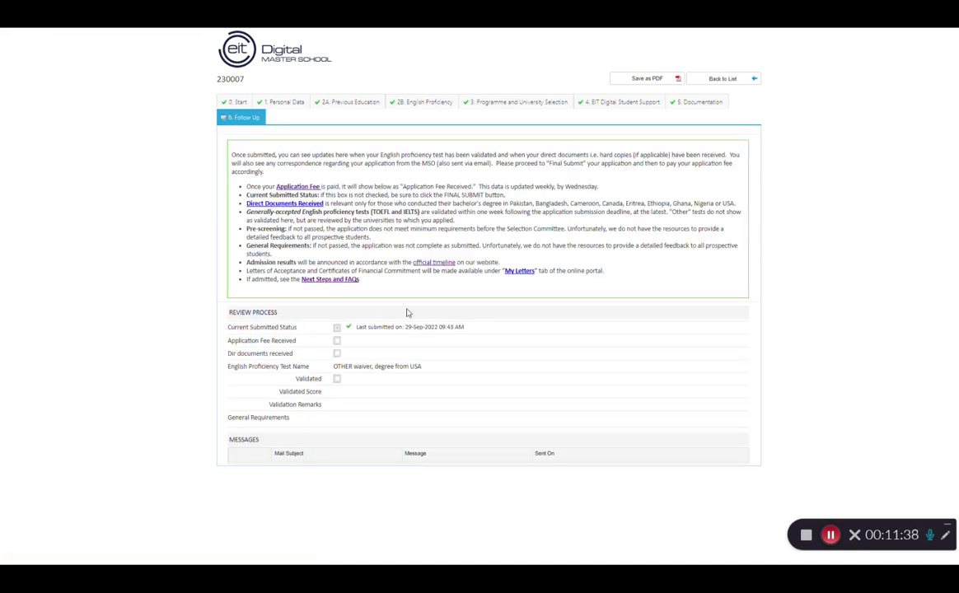
pyautogui.moveTo(234, 326); pyautogui.dragTo(338, 331)
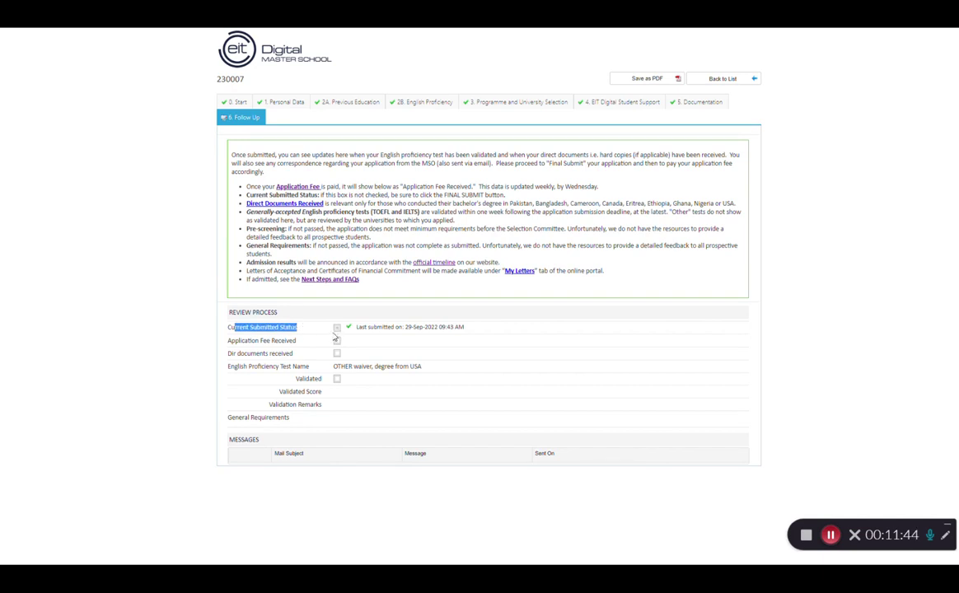
# Examine the Application Fee Received entry in the review process together with the application fee instructions and the last submission date.
pyautogui.moveTo(235, 341); pyautogui.dragTo(322, 341)
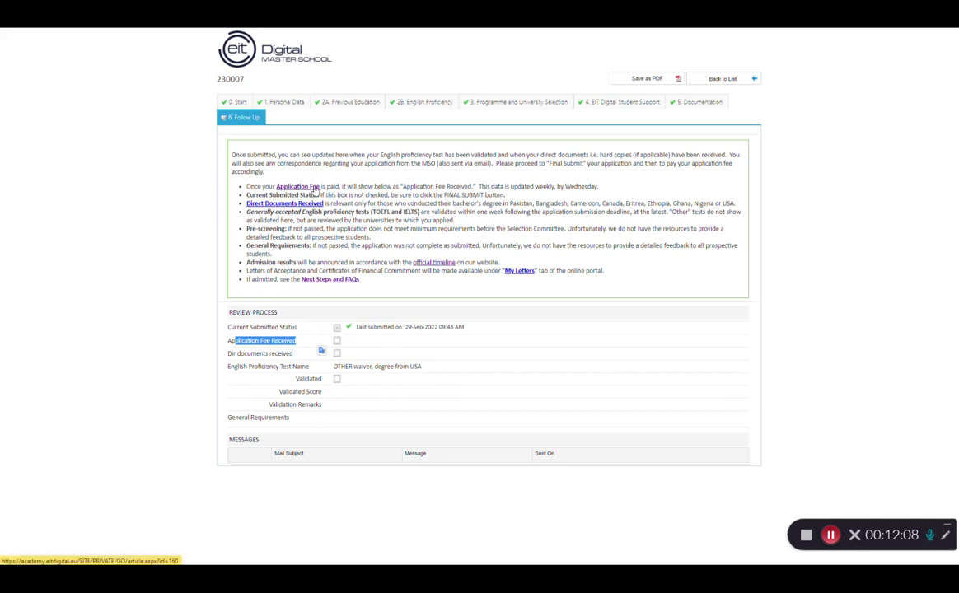
pyautogui.doubleClick(381, 327)
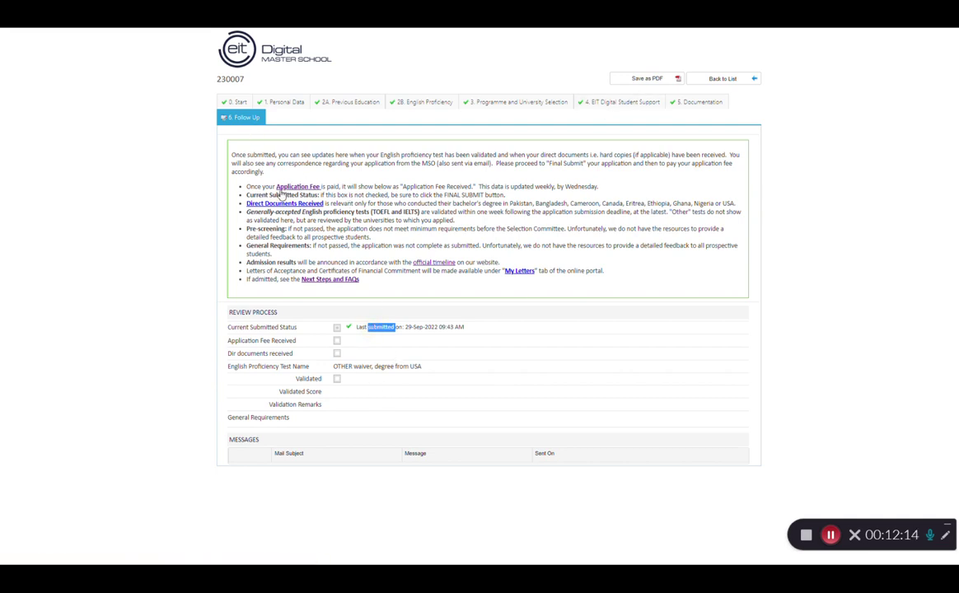
pyautogui.moveTo(261, 186); pyautogui.dragTo(383, 184)
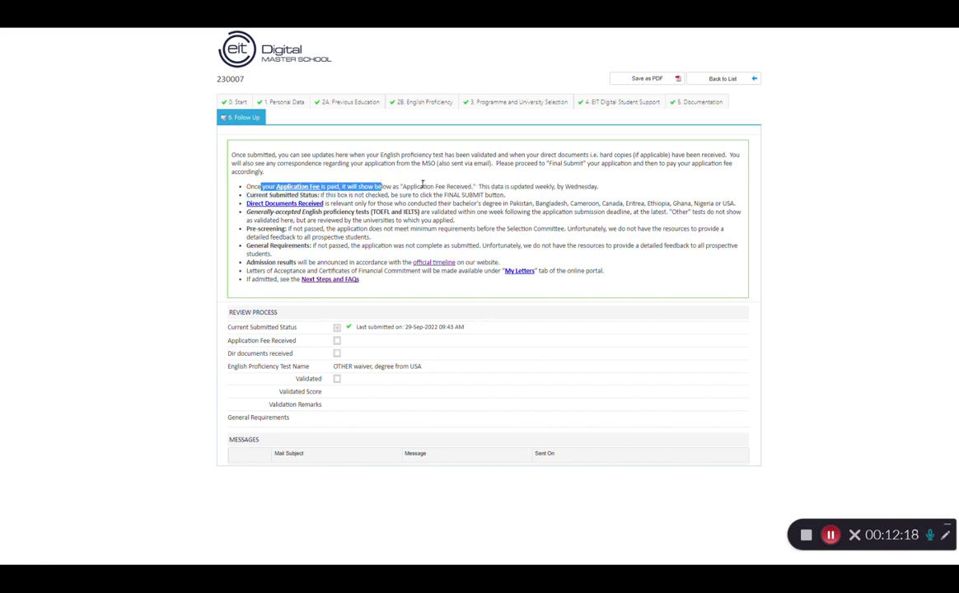
pyautogui.doubleClick(498, 187)
pyautogui.moveTo(228, 340); pyautogui.dragTo(379, 348)
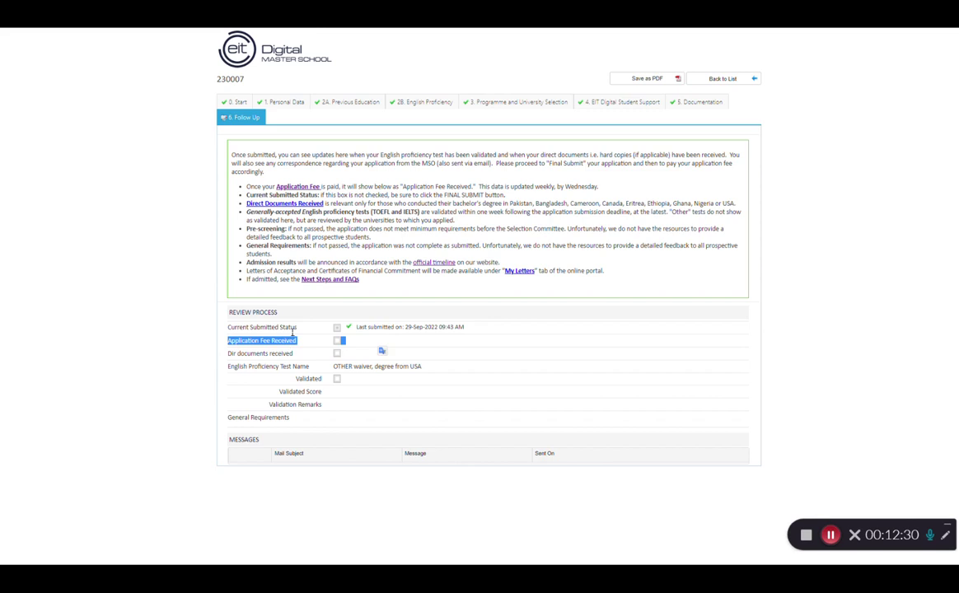
pyautogui.moveTo(339, 188); pyautogui.dragTo(269, 188)
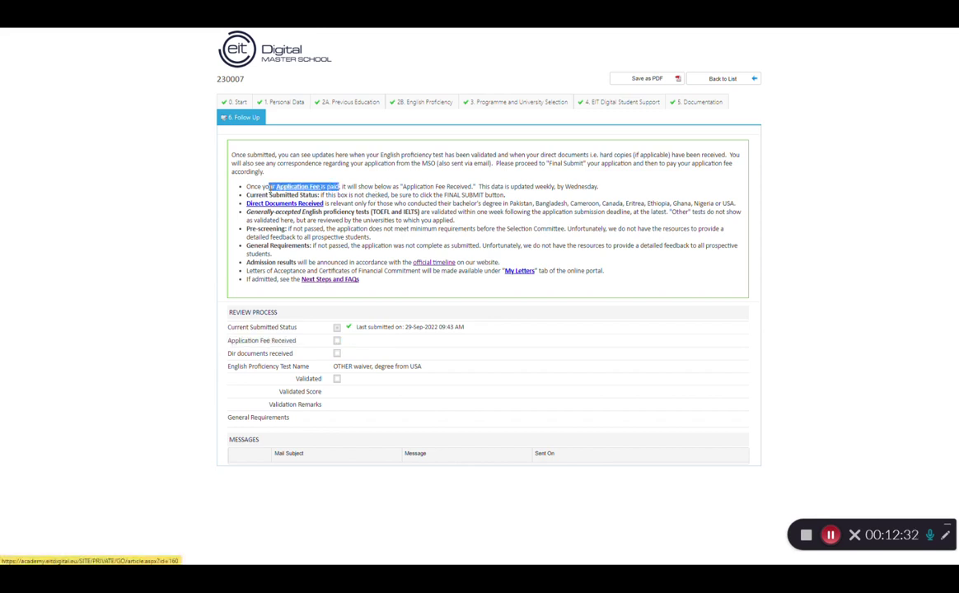
pyautogui.doubleClick(268, 188)
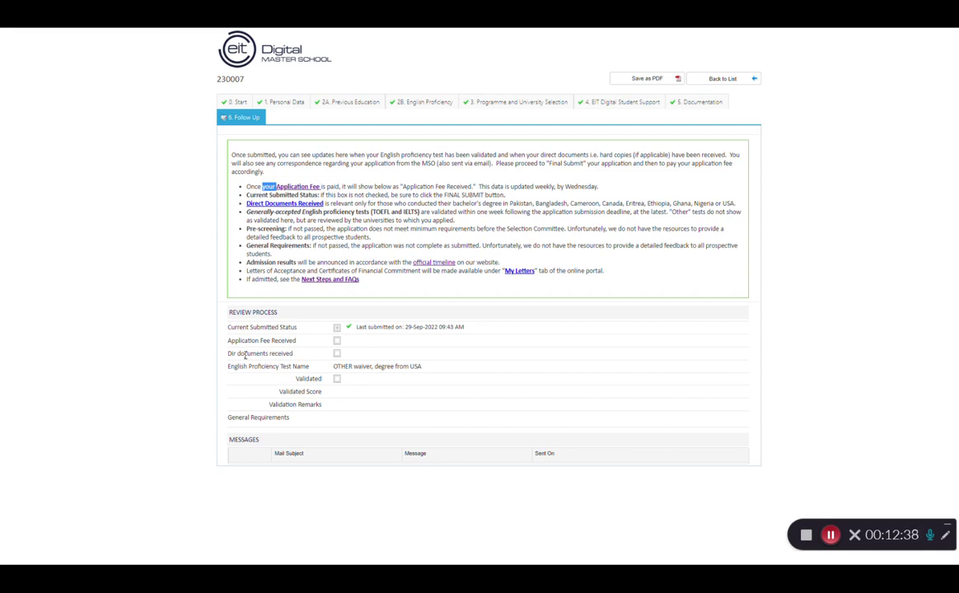
# Review the direct documents, English proficiency test and application fee entries along with the Follow Up instructions.
pyautogui.moveTo(241, 354); pyautogui.dragTo(295, 354)
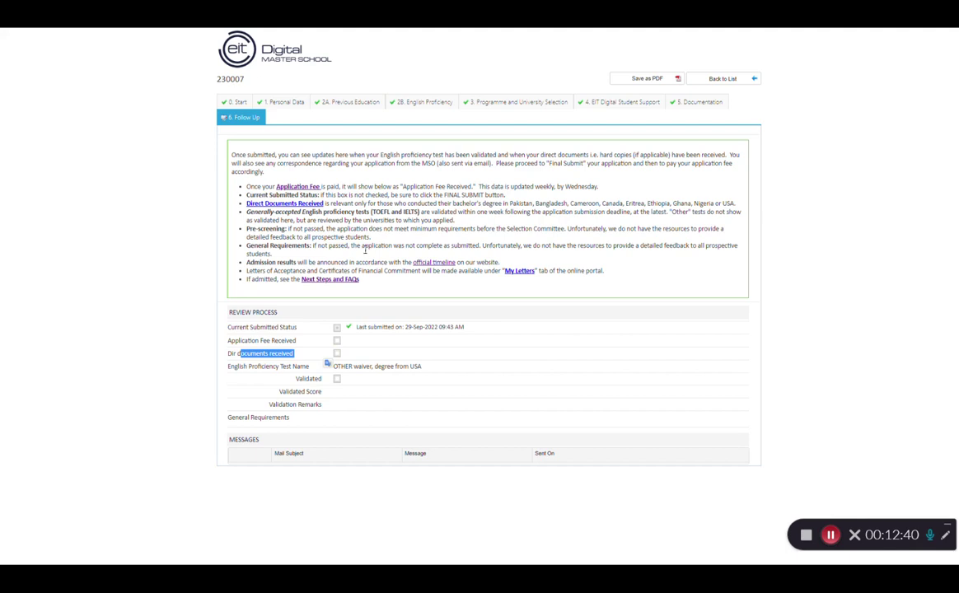
pyautogui.moveTo(362, 281); pyautogui.dragTo(225, 152)
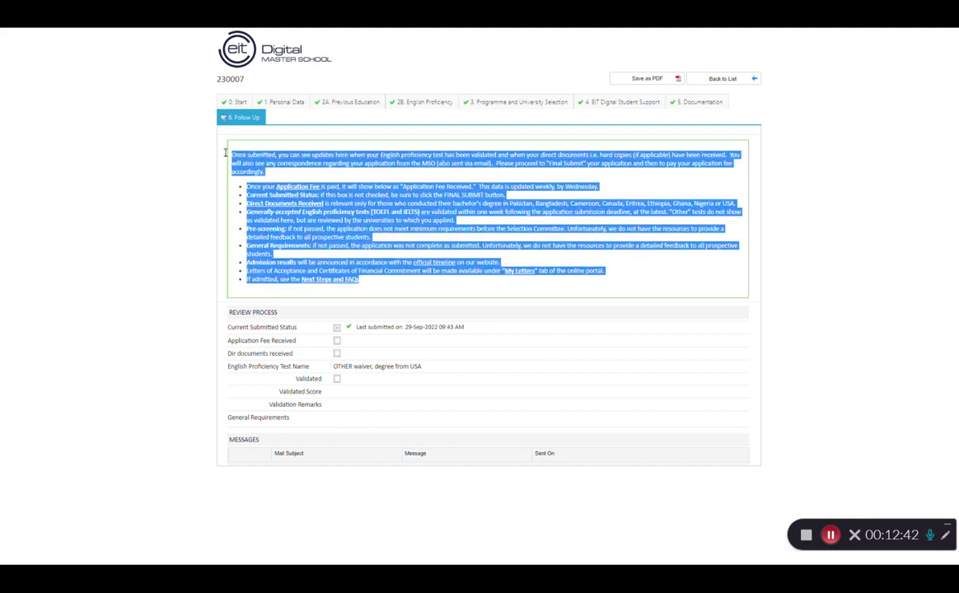
pyautogui.click(228, 146)
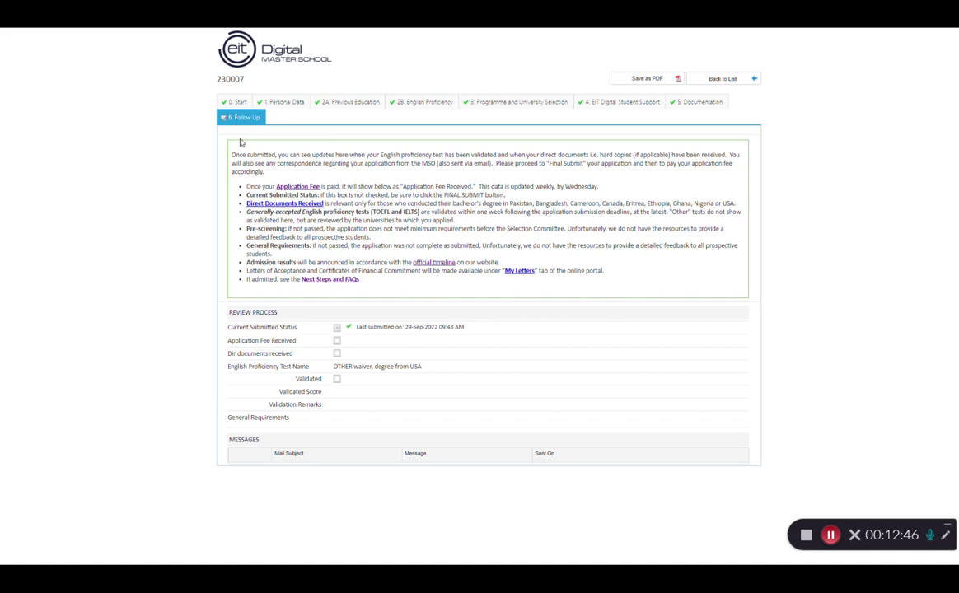
pyautogui.moveTo(244, 154); pyautogui.dragTo(262, 173)
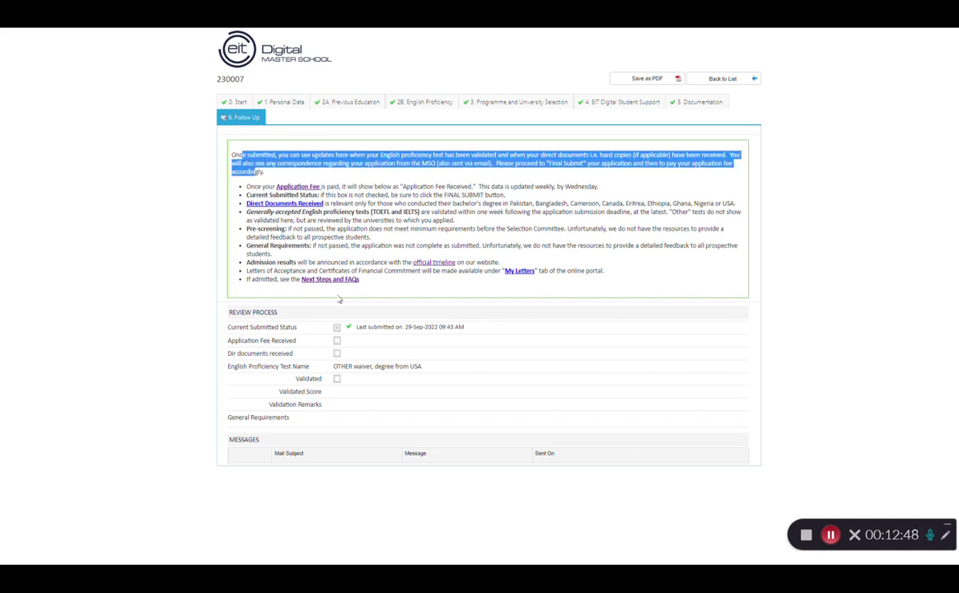
pyautogui.moveTo(260, 366); pyautogui.dragTo(309, 368)
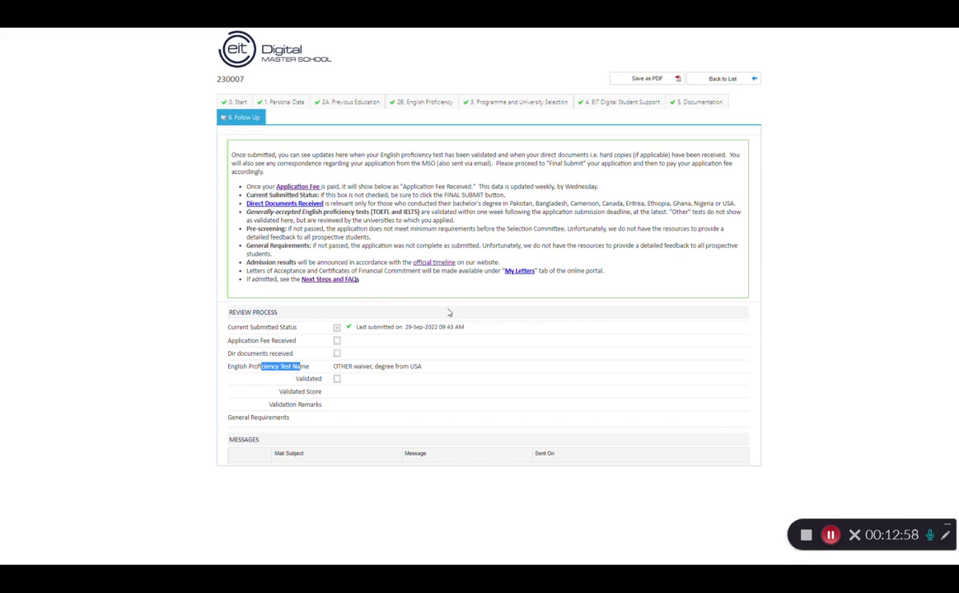
pyautogui.click(394, 327)
pyautogui.moveTo(278, 340); pyautogui.dragTo(371, 346)
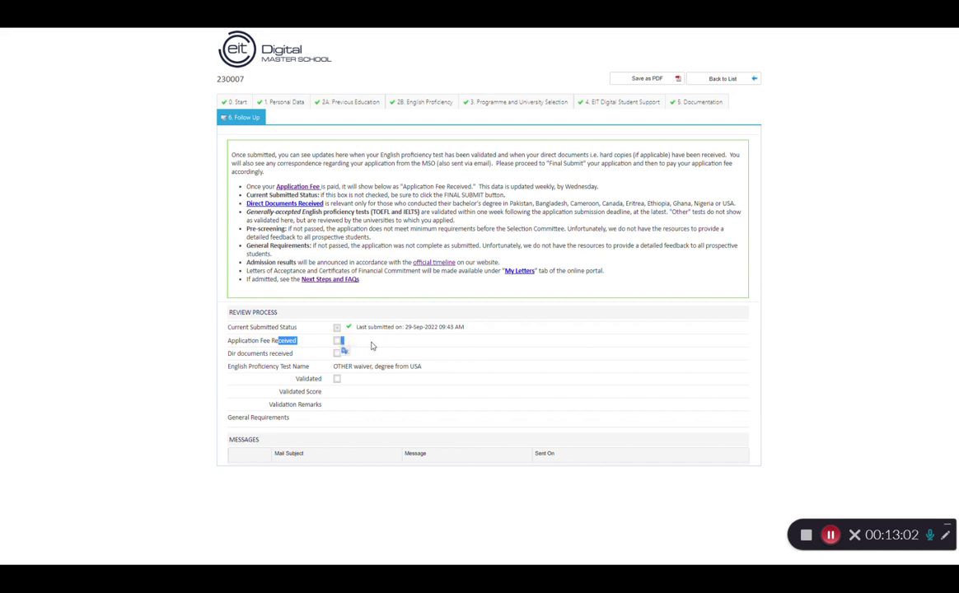
# In the student support section, open the option "ELTE Grant for EIT Digital Master Students" for editing.
pyautogui.click(610, 101)
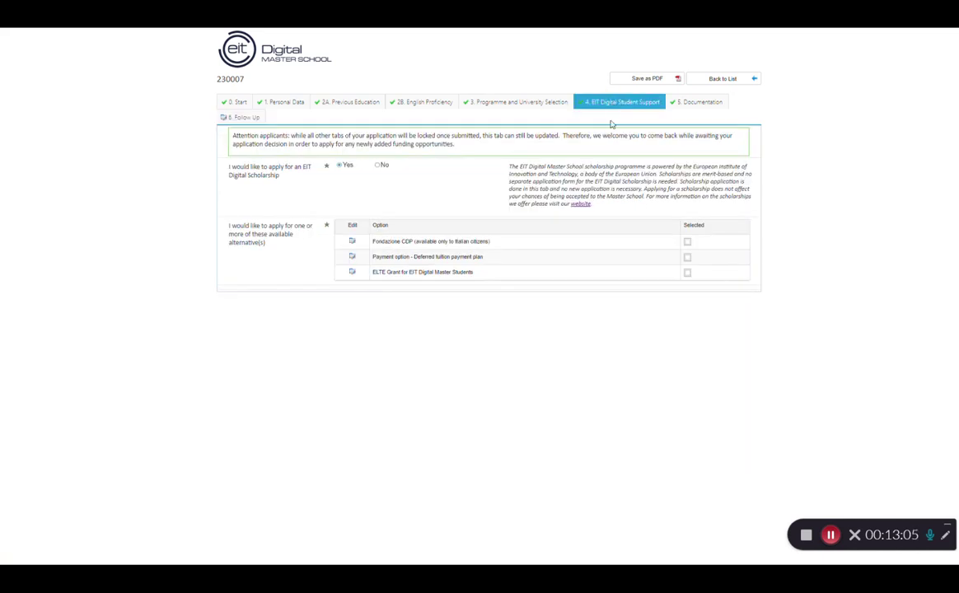
pyautogui.click(352, 271)
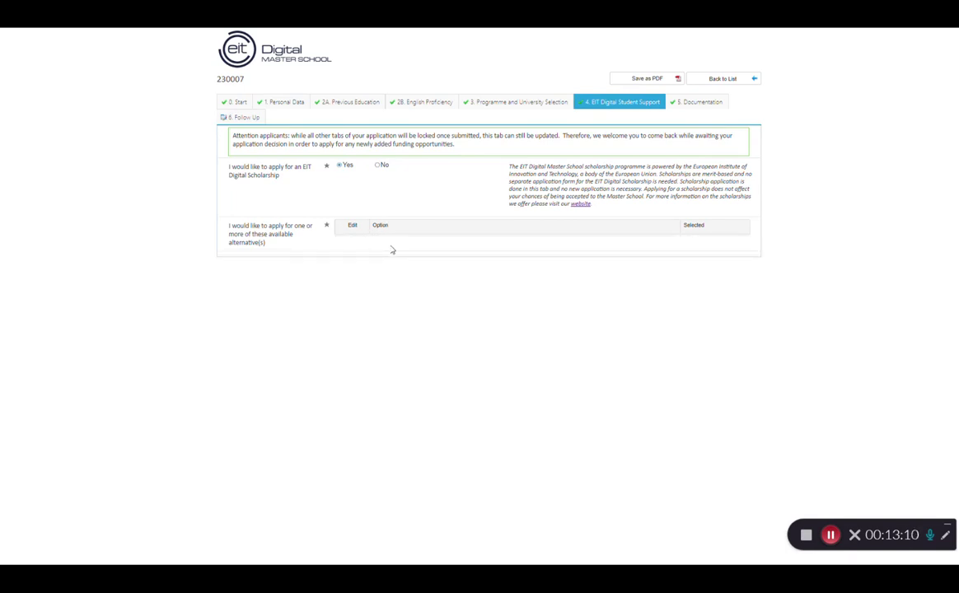
# Return to the Follow Up section and open the Next Steps and FAQs information for admitted applicants.
pyautogui.click(234, 119)
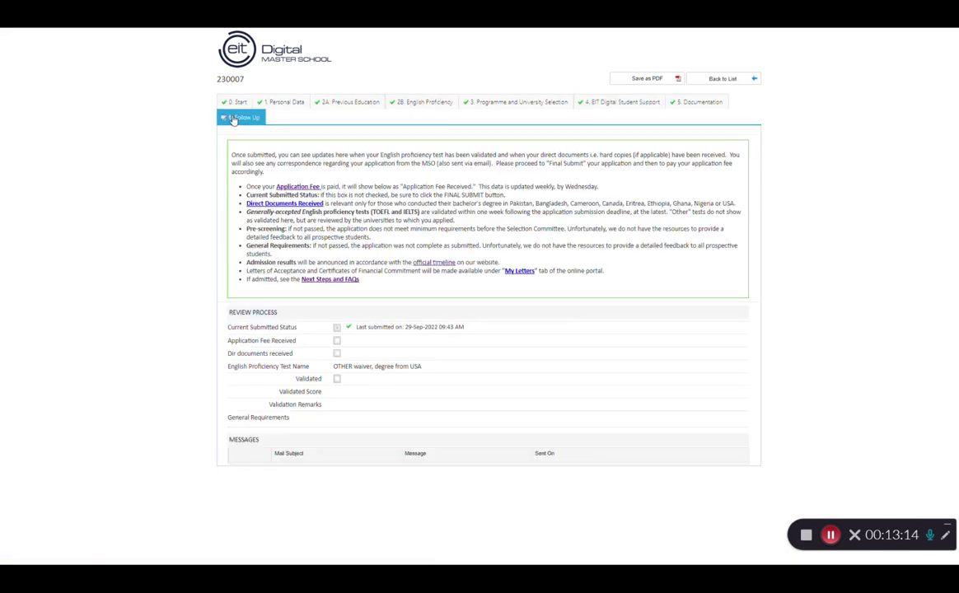
pyautogui.doubleClick(283, 280)
pyautogui.moveTo(292, 281); pyautogui.dragTo(297, 281)
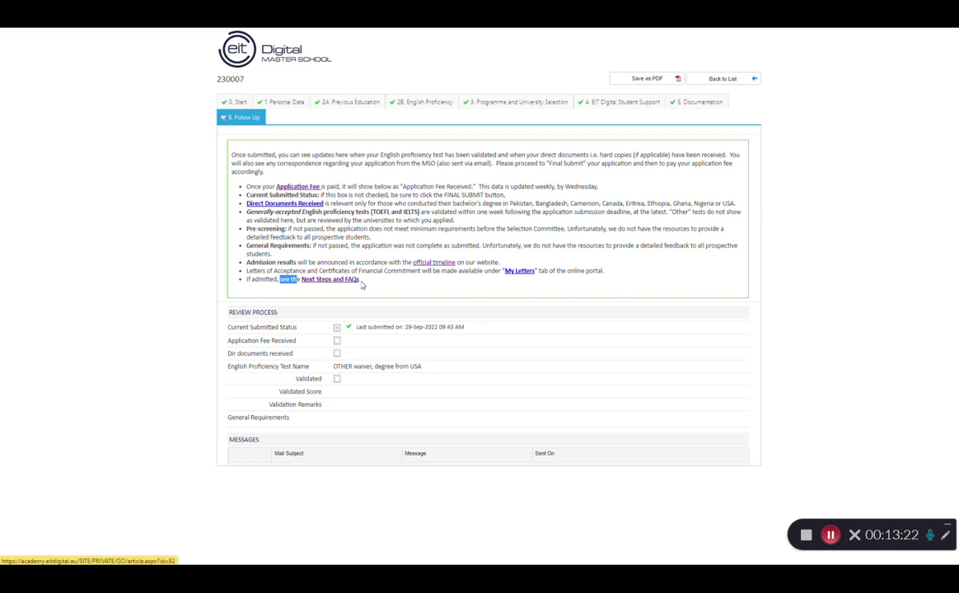
pyautogui.click(338, 279)
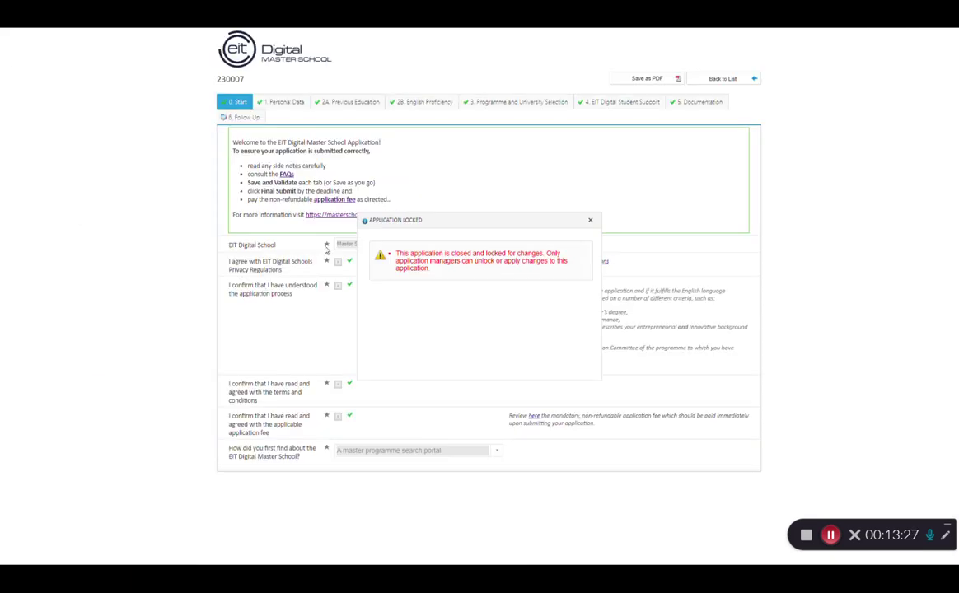
# Go back to the Follow Up section and review the submitted status, application fee entry and admission results timeline note.
pyautogui.click(241, 117)
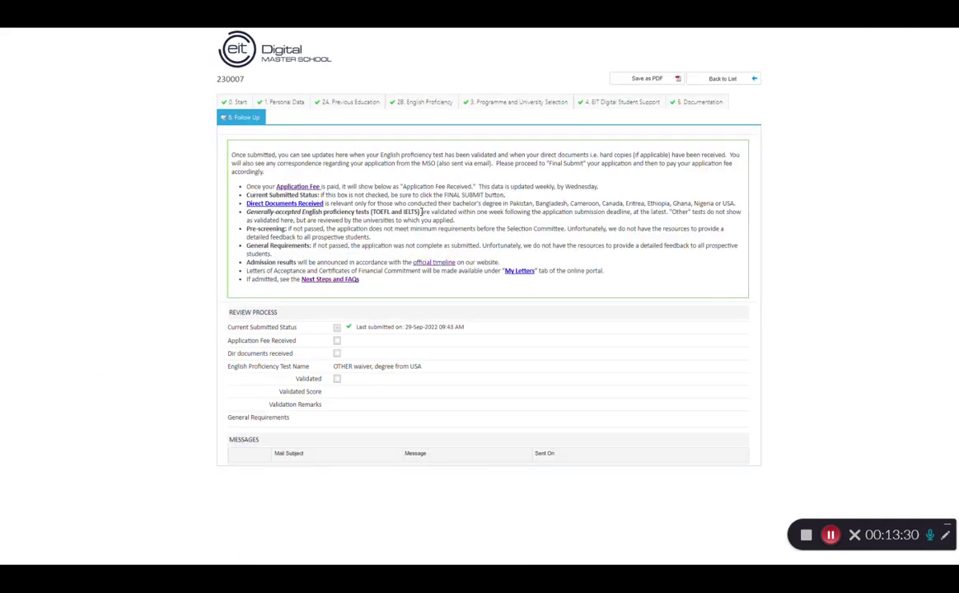
pyautogui.moveTo(272, 328); pyautogui.dragTo(363, 329)
pyautogui.click(266, 345)
pyautogui.moveTo(260, 340); pyautogui.dragTo(356, 347)
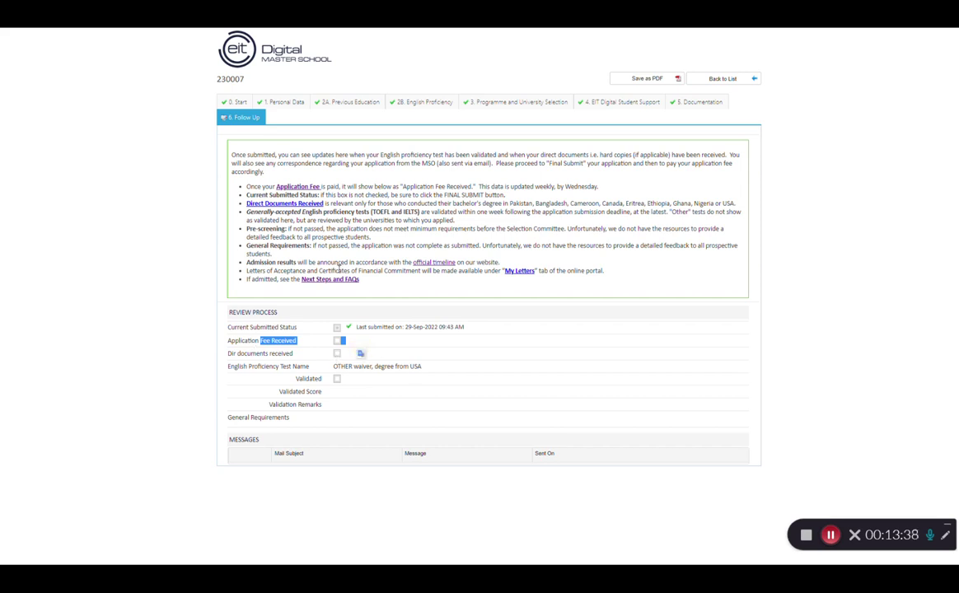
pyautogui.moveTo(356, 262); pyautogui.dragTo(476, 264)
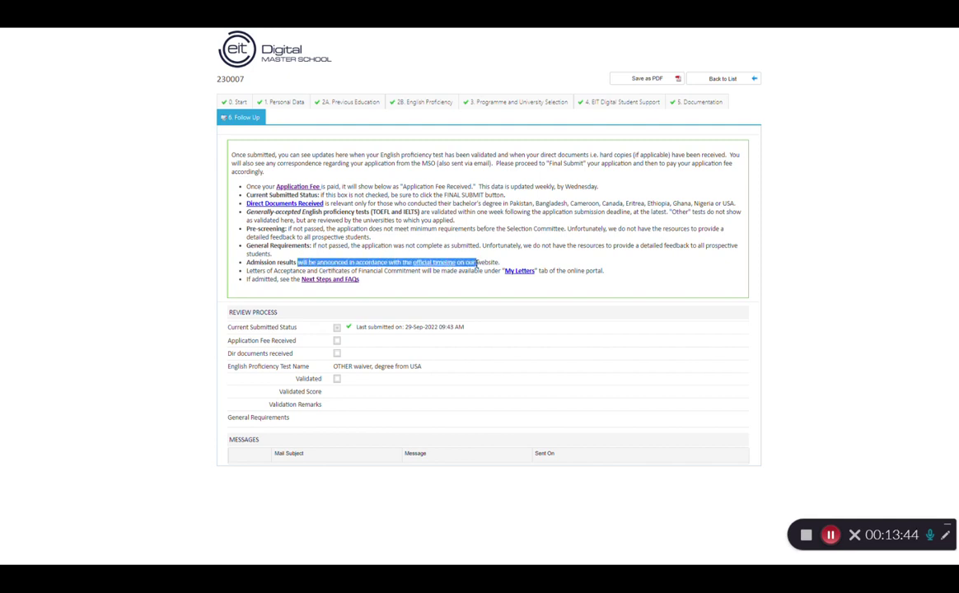